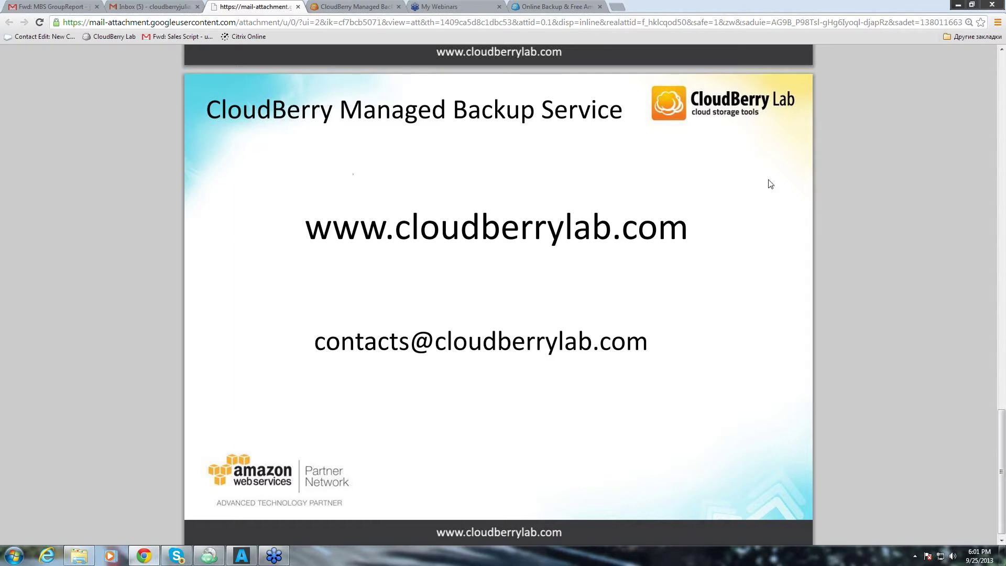
Switch to the CloudBerry Managed Backup Service console.
scroll(622, 198, up, 3)
scroll(622, 198, up, 20)
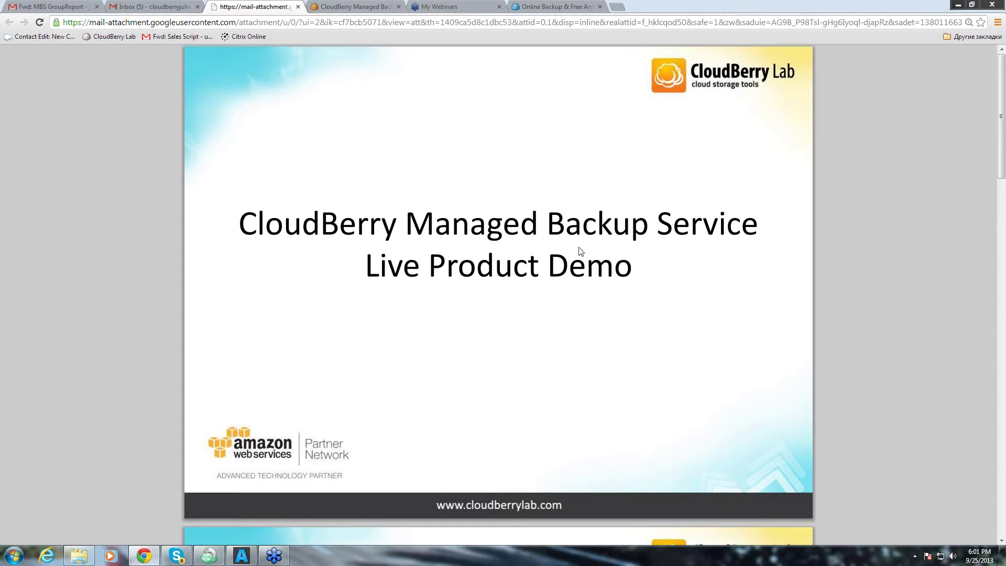
scroll(578, 250, down, 8)
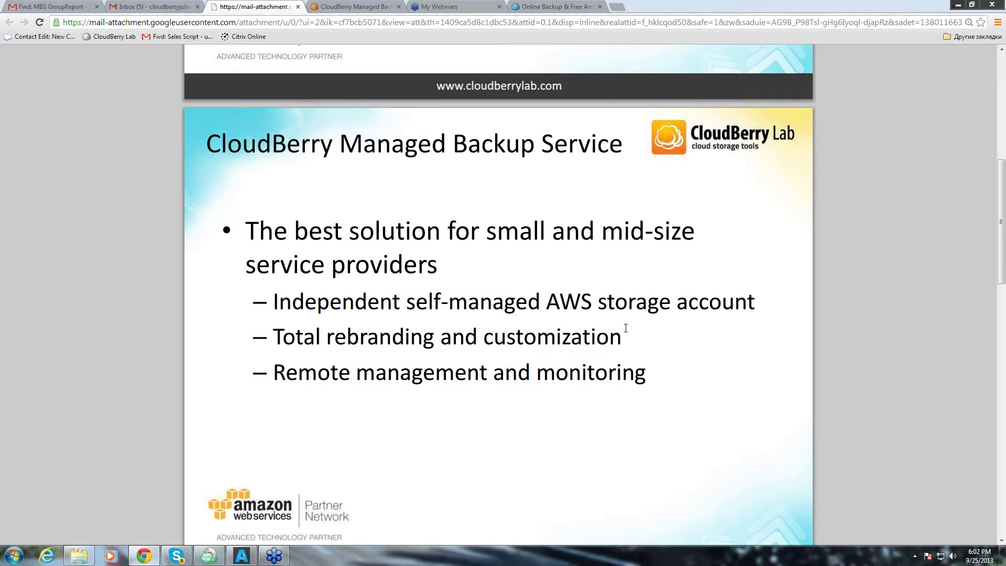
scroll(613, 320, down, 10)
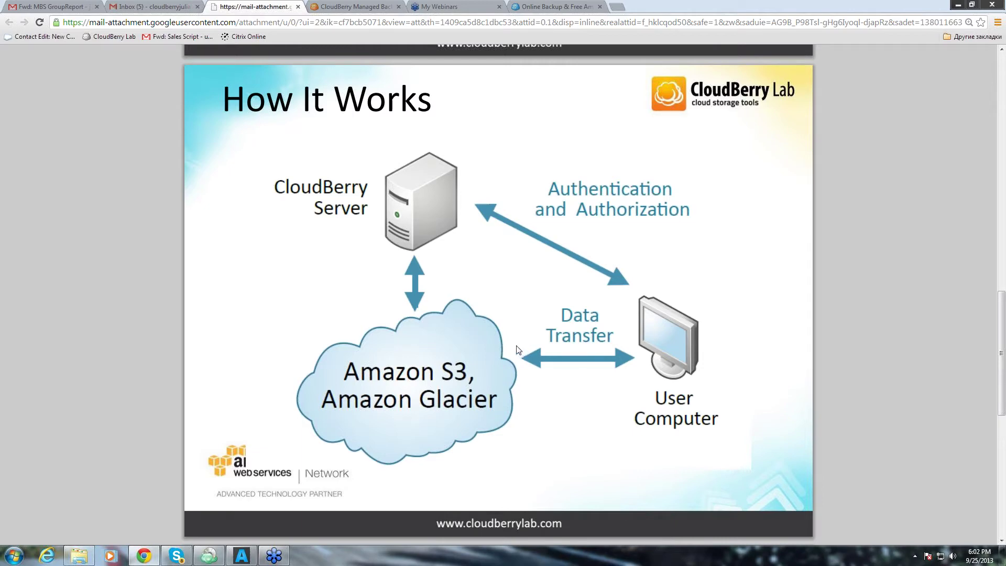
scroll(523, 361, down, 7)
scroll(529, 366, down, 2)
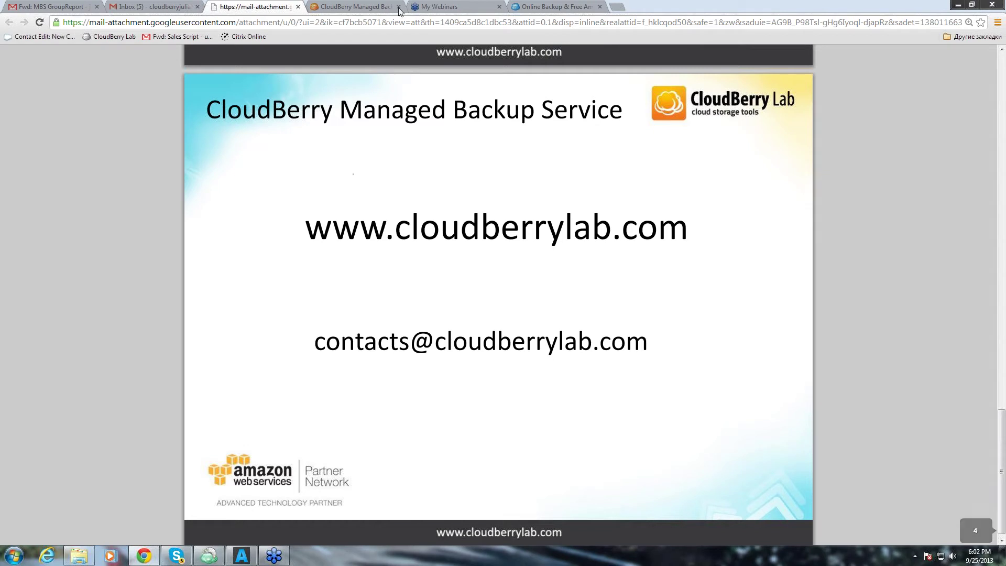
click(335, 8)
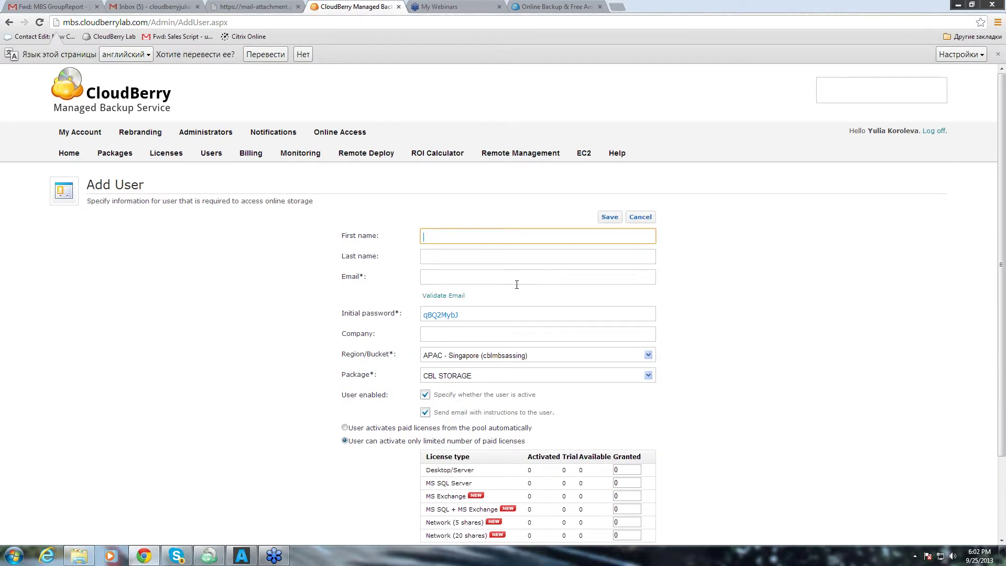
Enter the new user's last name, e-mail address, replacement initial password and company CBL.
click(446, 254)
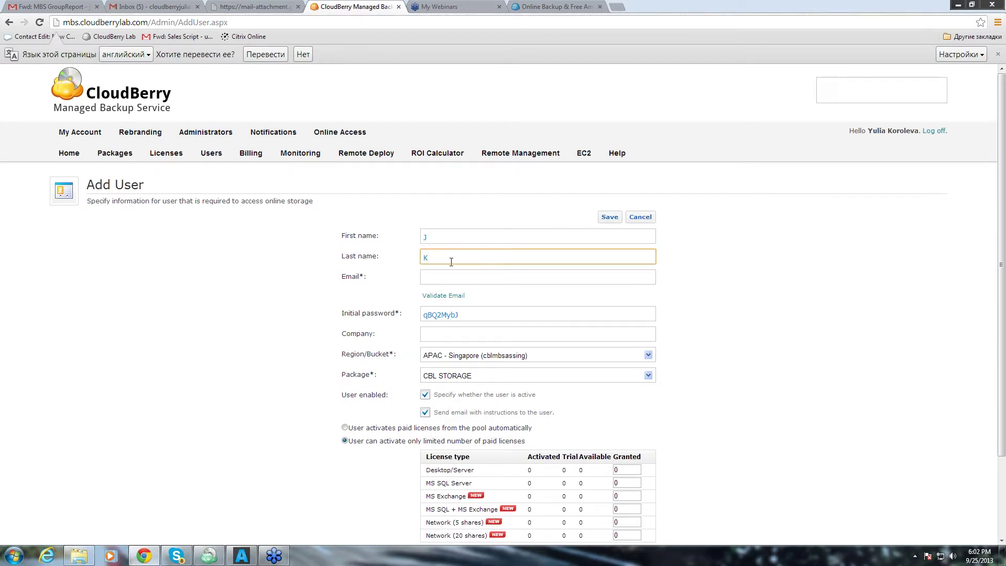
click(454, 277)
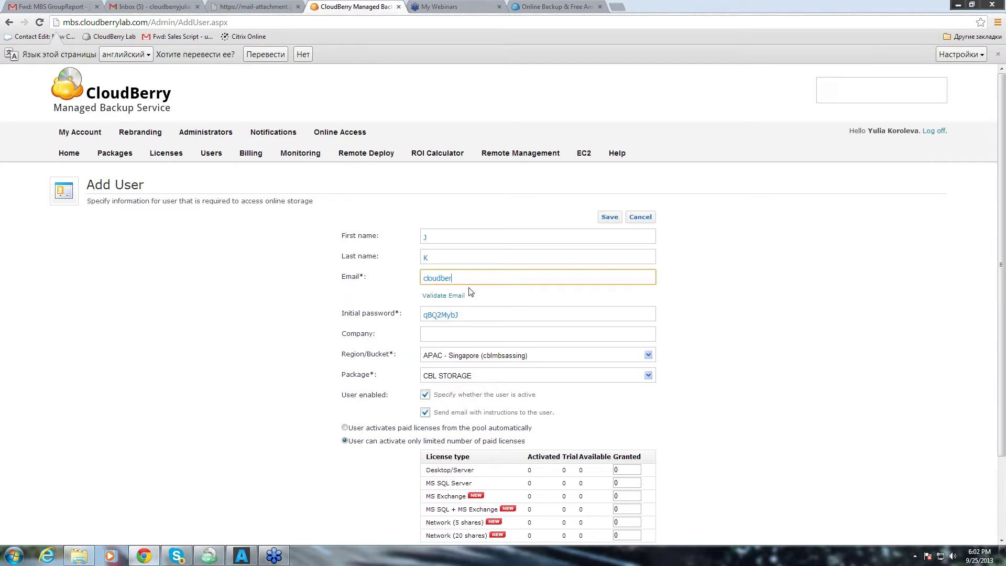
double_click(450, 316)
text(123)
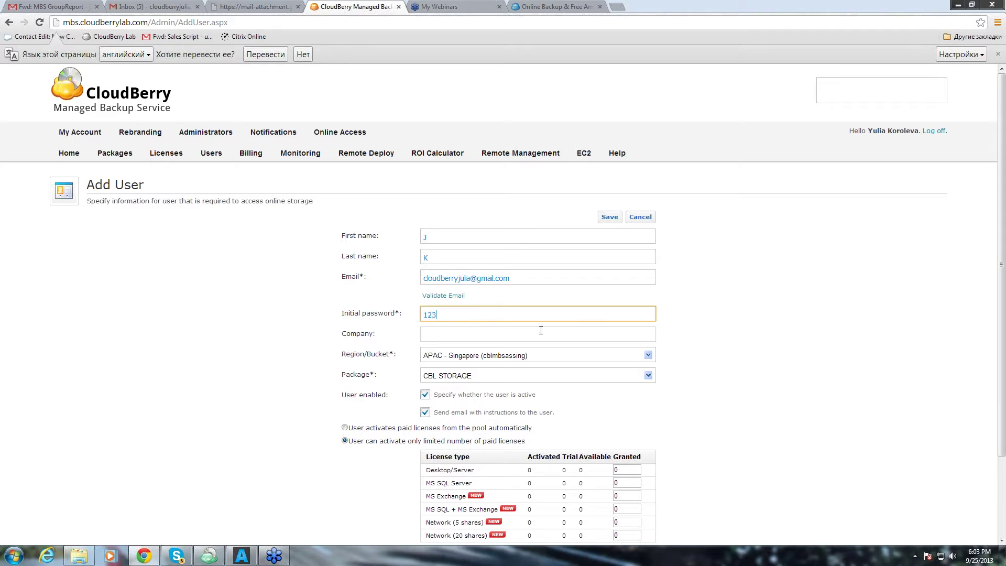
click(439, 334)
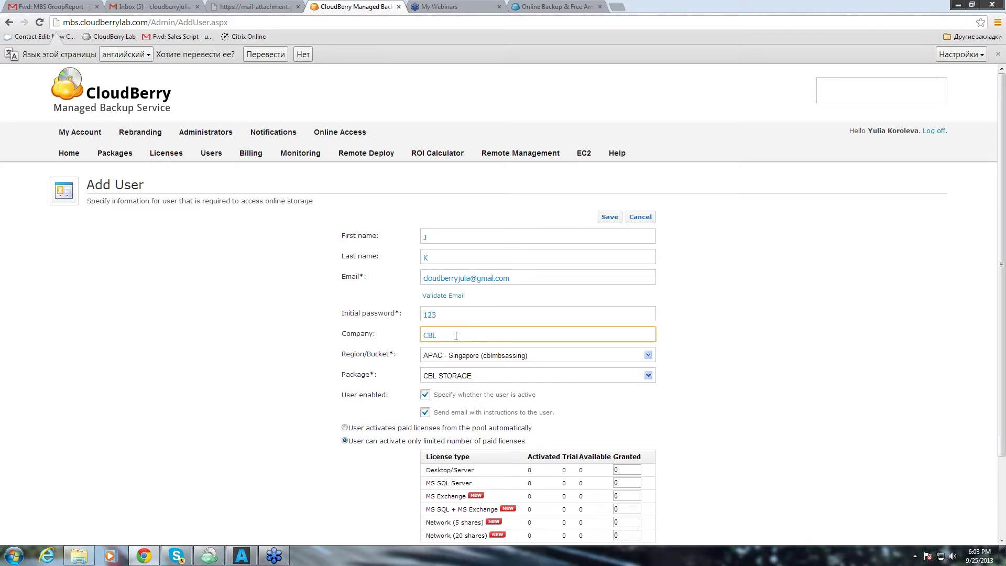
Assign region US - Standard with the CBL STORAGE package, save the user and return Home.
click(479, 355)
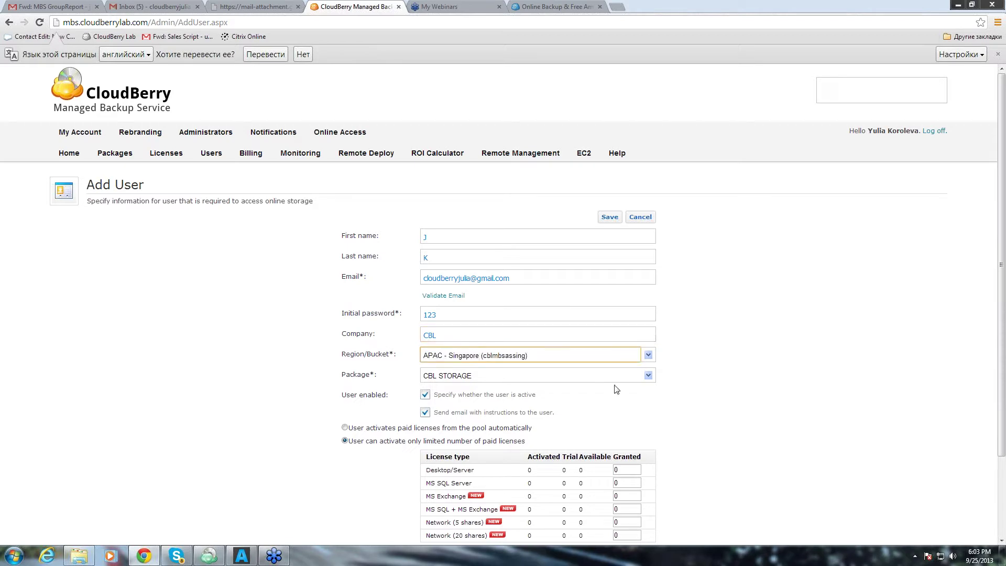
click(648, 356)
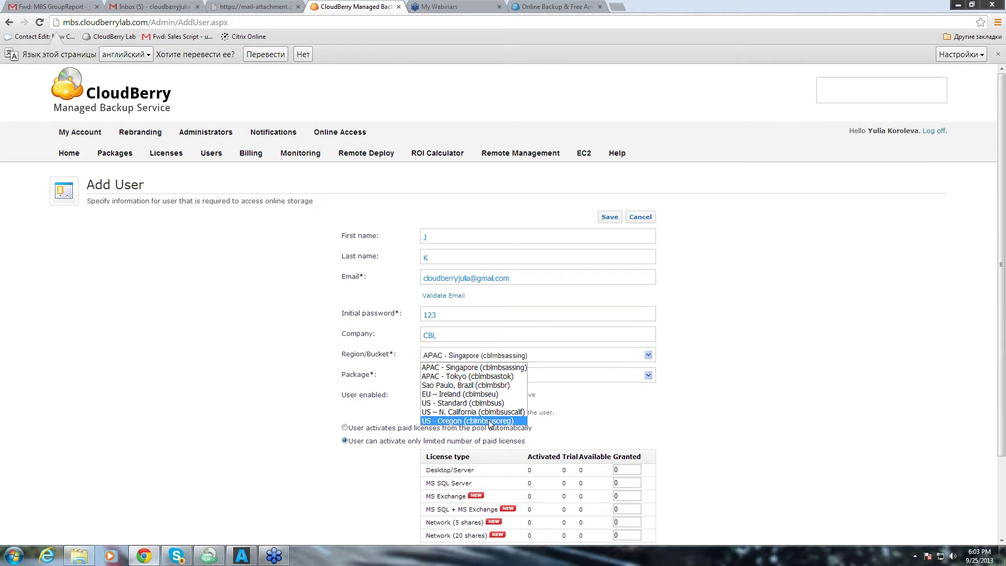
click(456, 403)
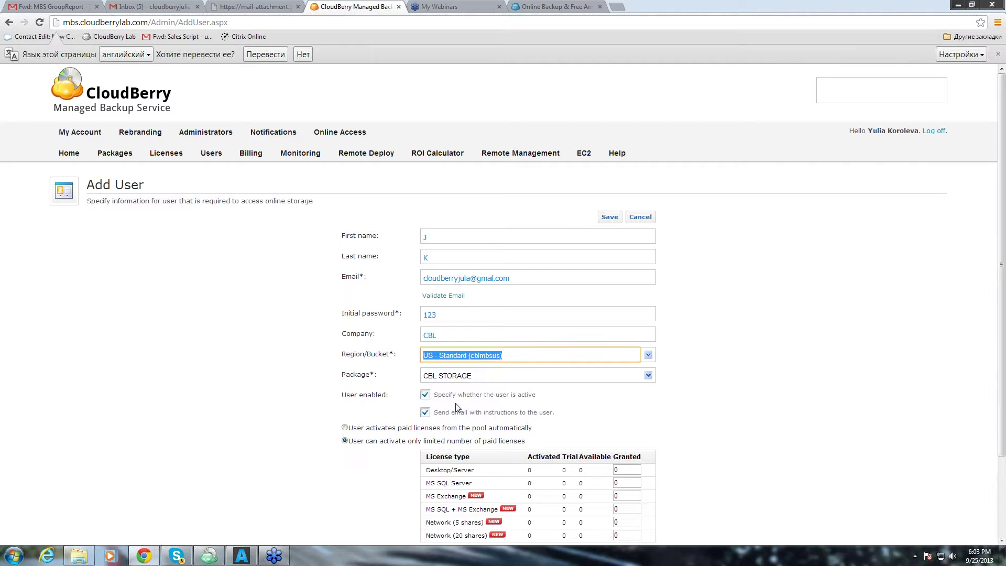
click(648, 375)
click(648, 375)
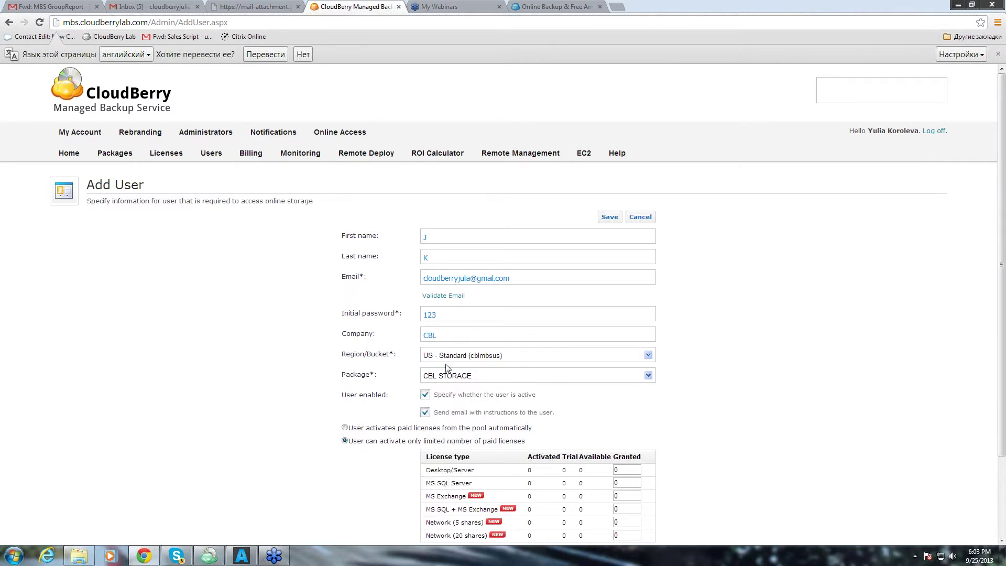
scroll(749, 322, down, 2)
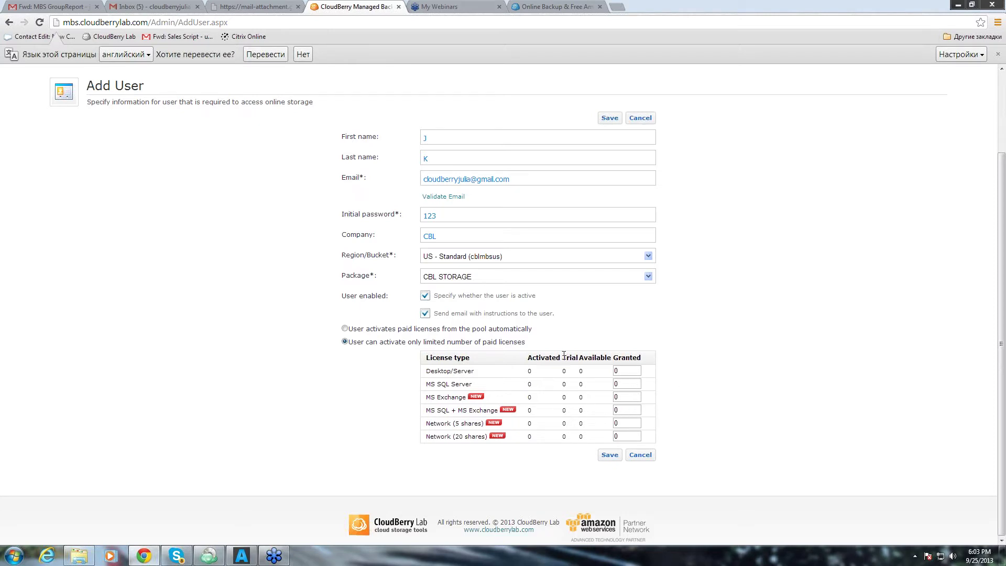
click(609, 454)
click(69, 152)
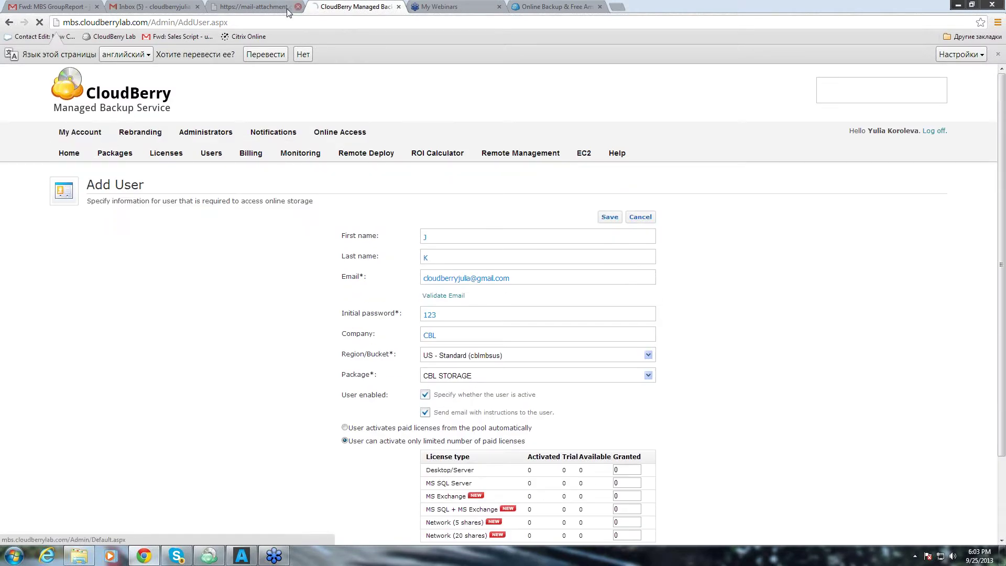
Read the 'JuliaBackupSolutions login information' email in Gmail, then bring the backup app forward.
click(129, 12)
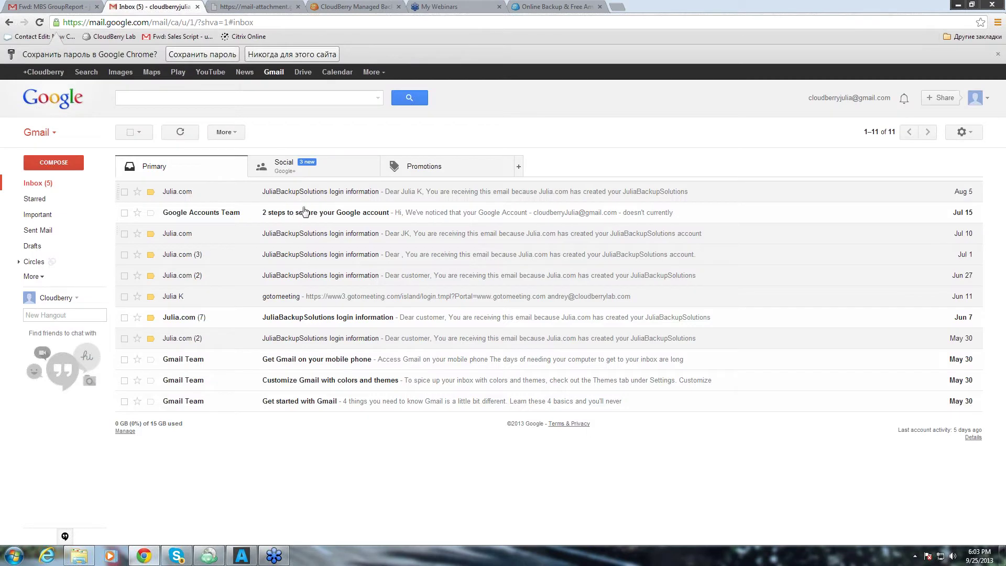
click(312, 234)
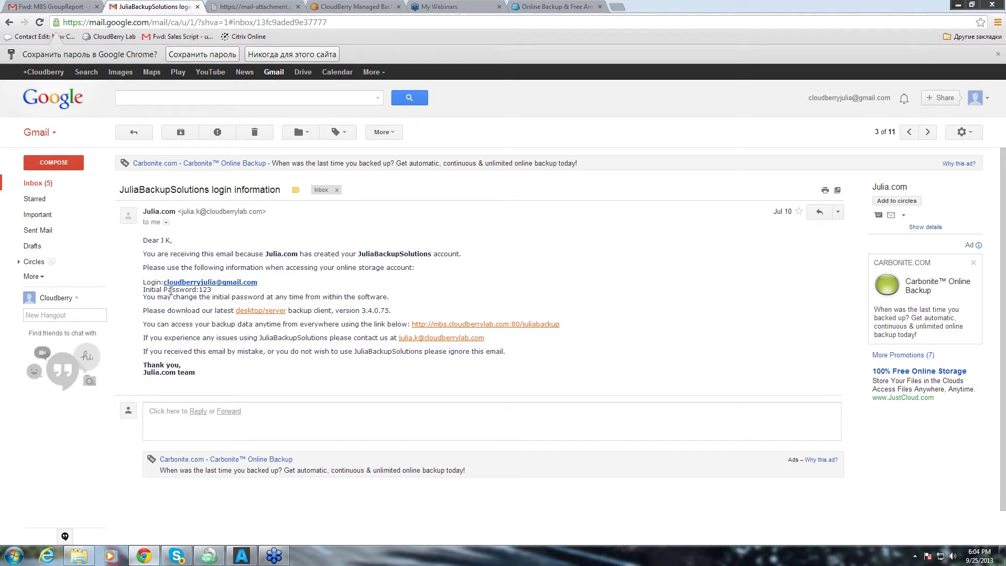
click(209, 555)
click(12, 18)
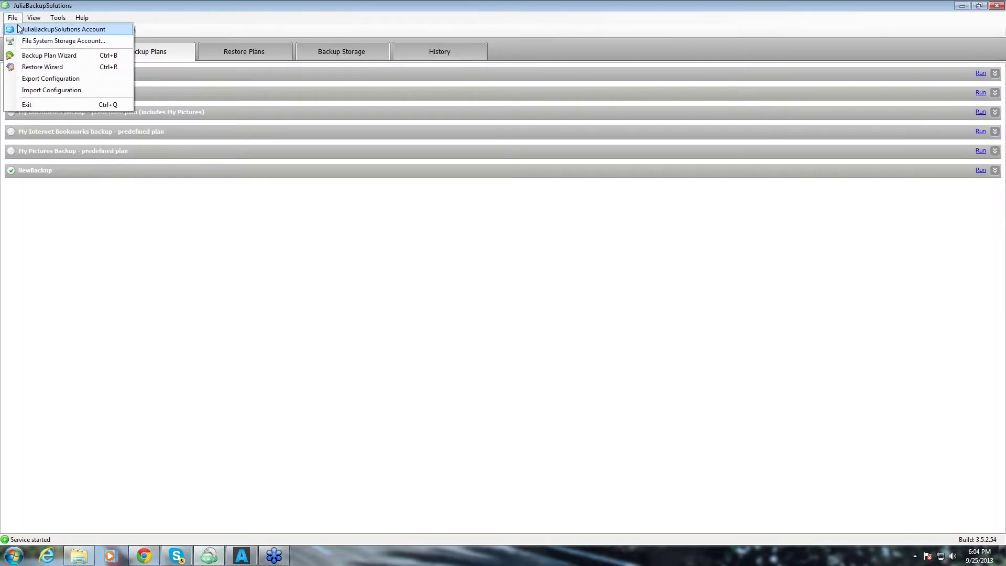
click(20, 30)
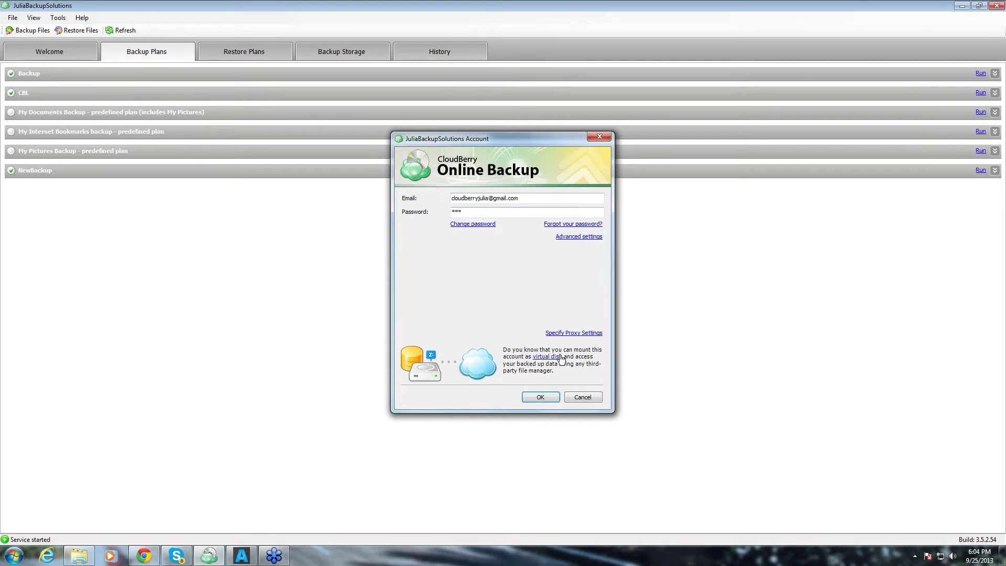
click(599, 137)
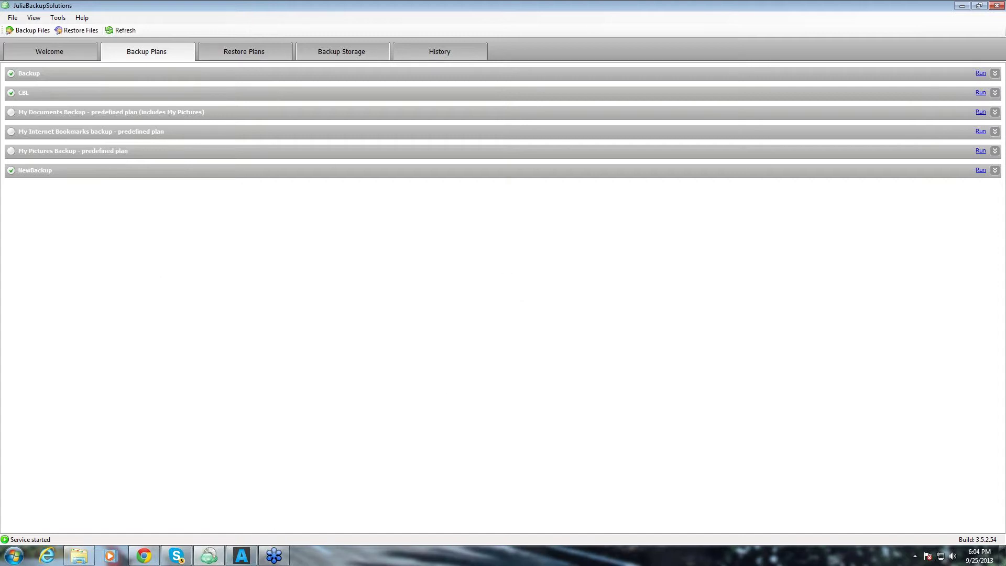
click(151, 557)
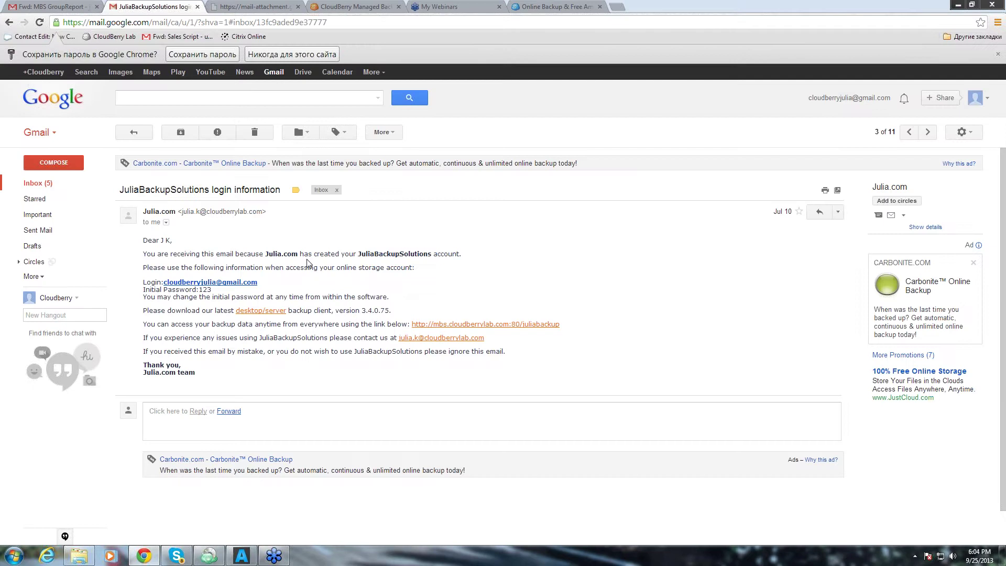
click(348, 7)
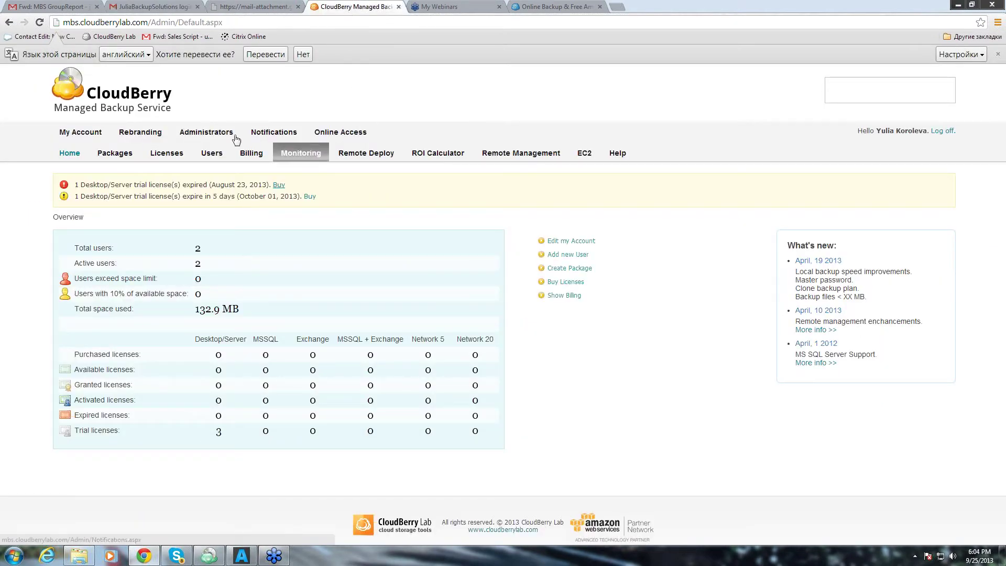
click(216, 559)
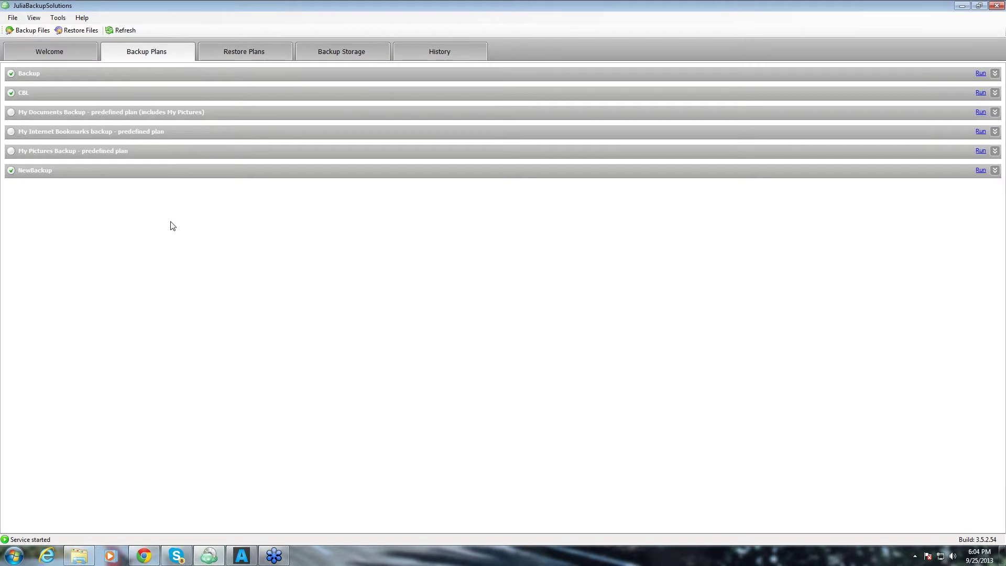
Start a Backup Files plan stored on the JuliaBackupSolutions Account.
click(33, 54)
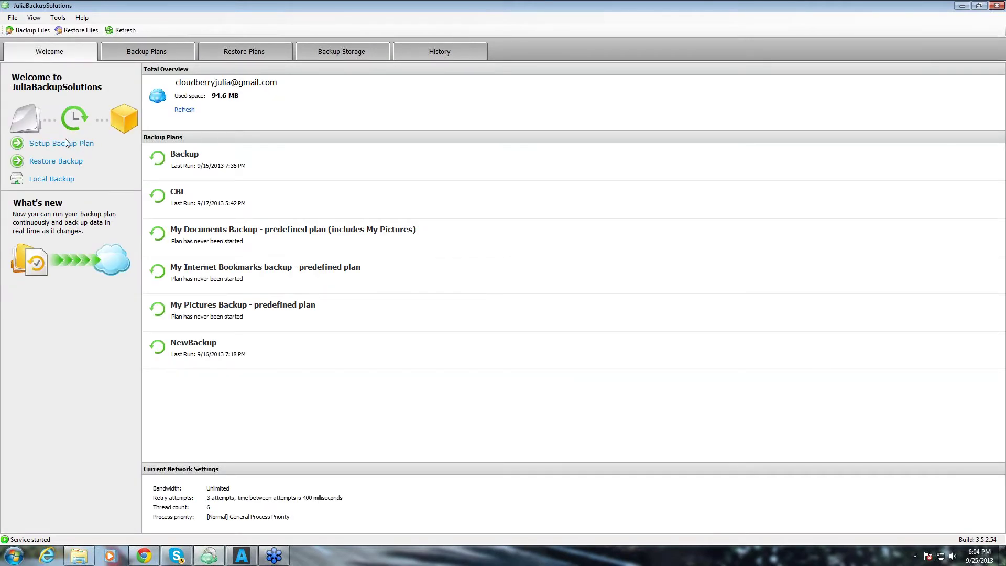
click(25, 33)
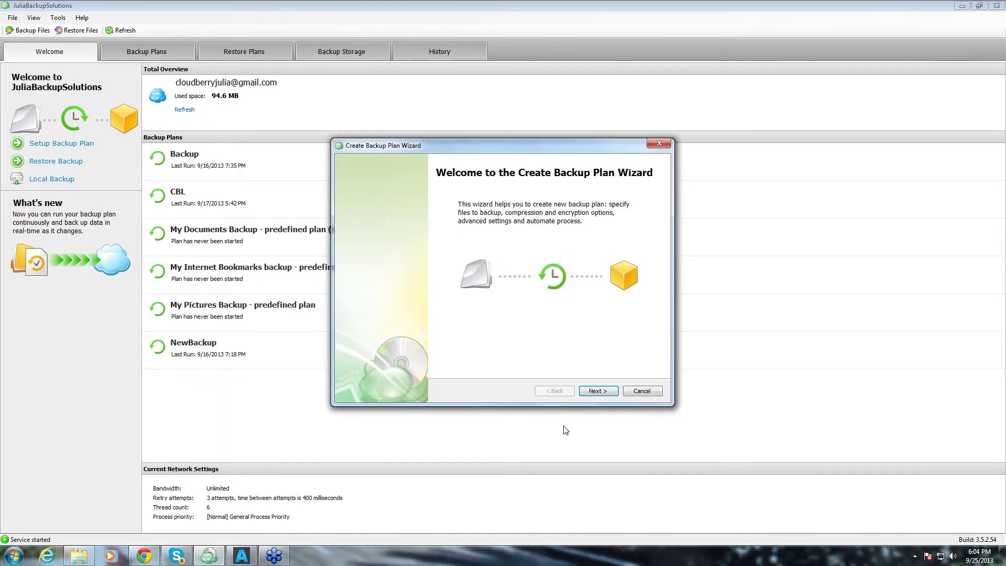
click(597, 391)
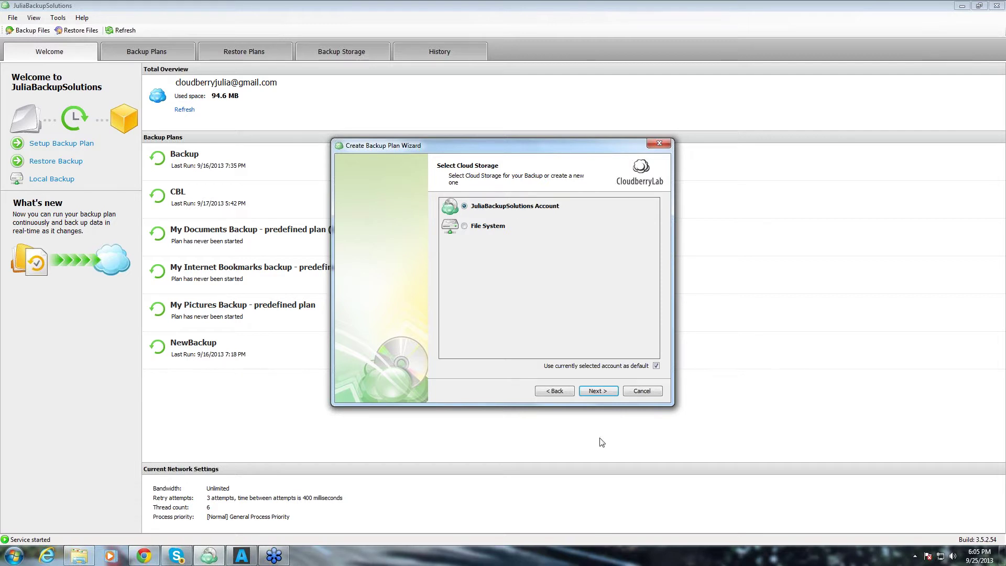
click(595, 392)
Name the plan WebinarBackup and enable block-level backup with forced VSS.
drag(590, 202, 486, 222)
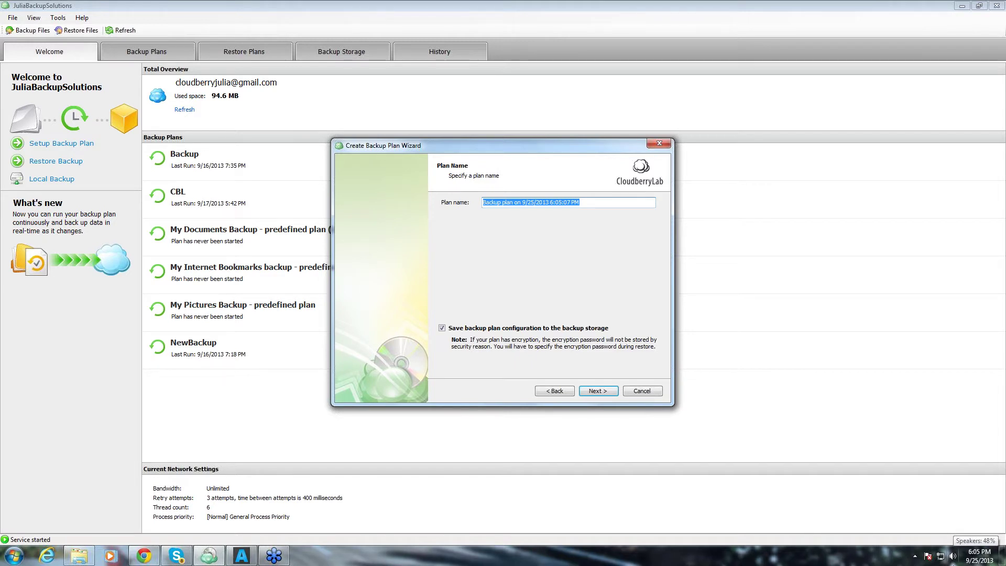
text(WebinarBackup)
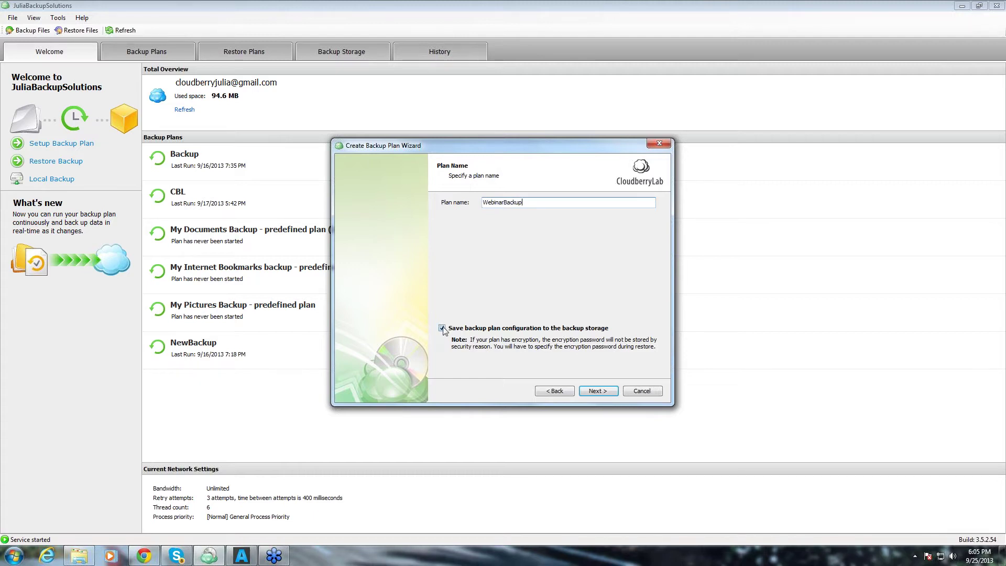
click(597, 391)
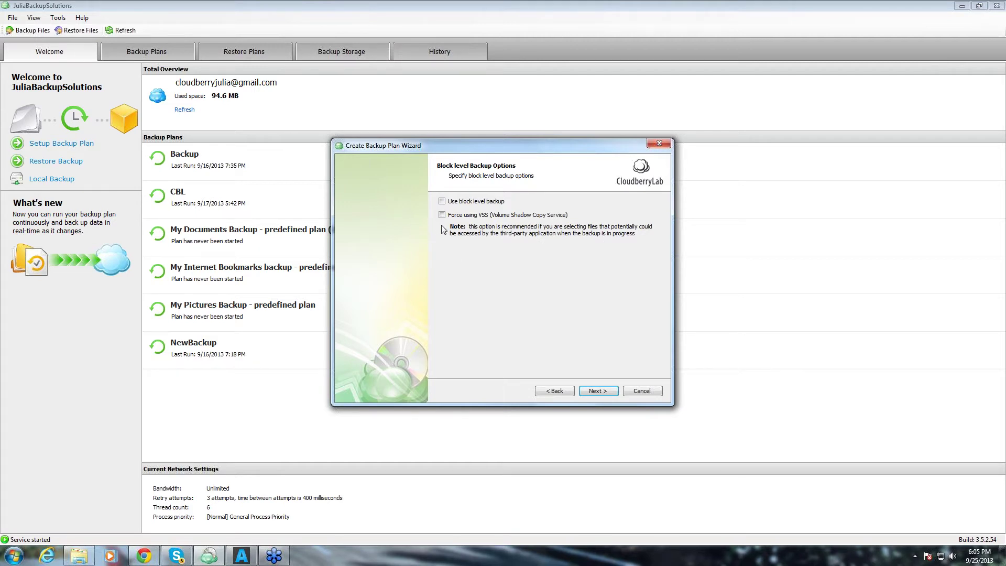
click(441, 201)
click(441, 215)
Select Koala.jpg in C:\Users\Public\Pictures\Sample Pictures as the backup source.
click(600, 392)
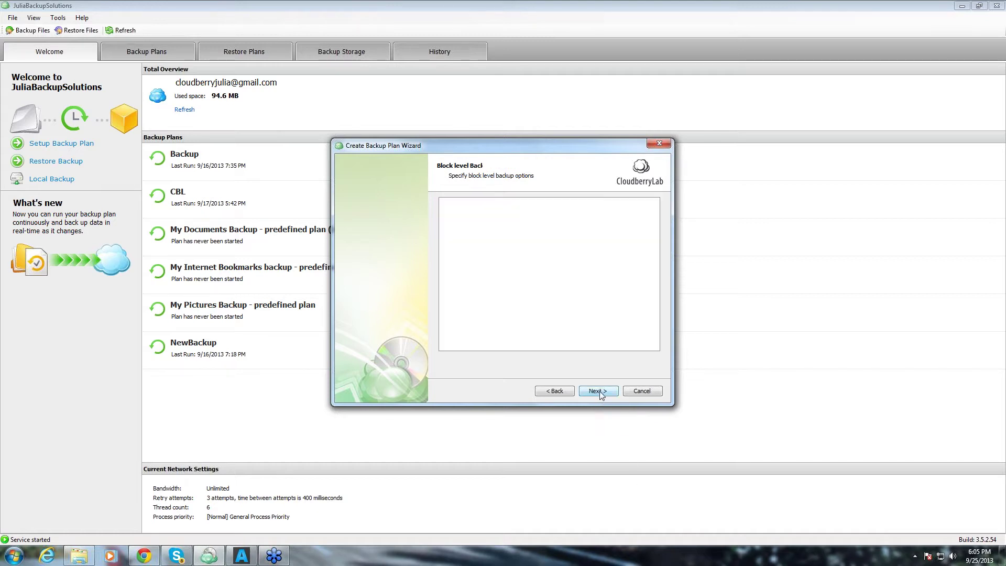
click(445, 202)
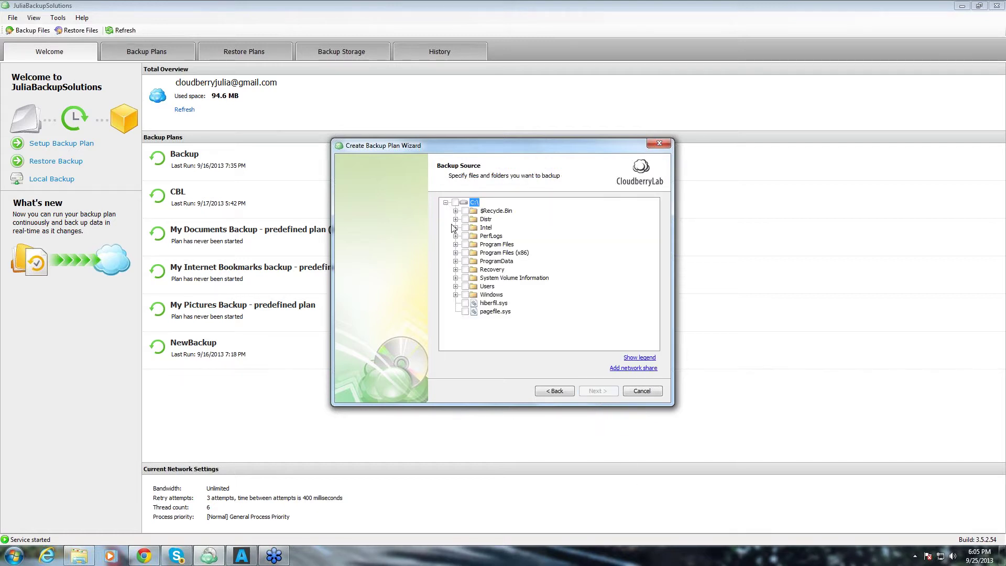
click(455, 286)
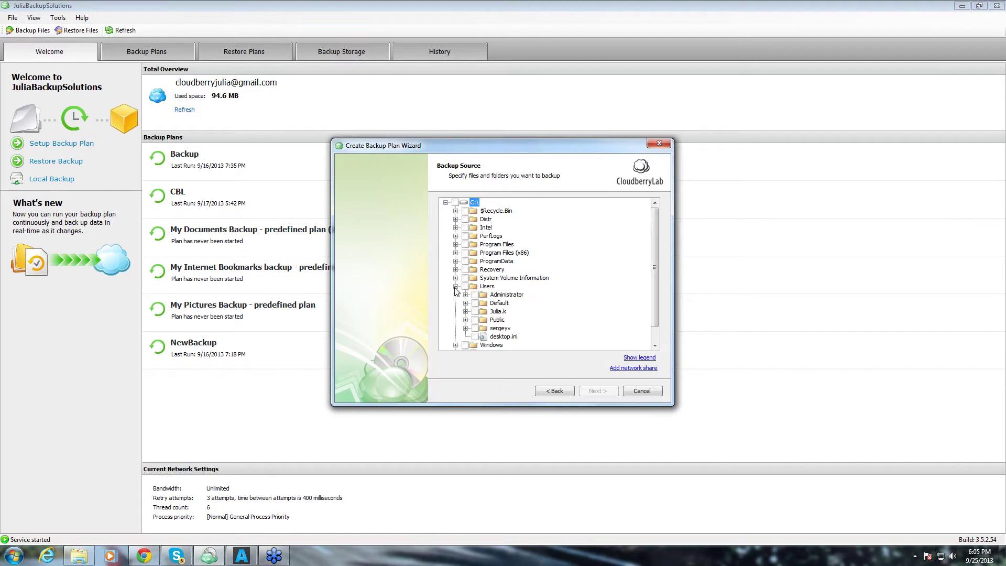
click(466, 320)
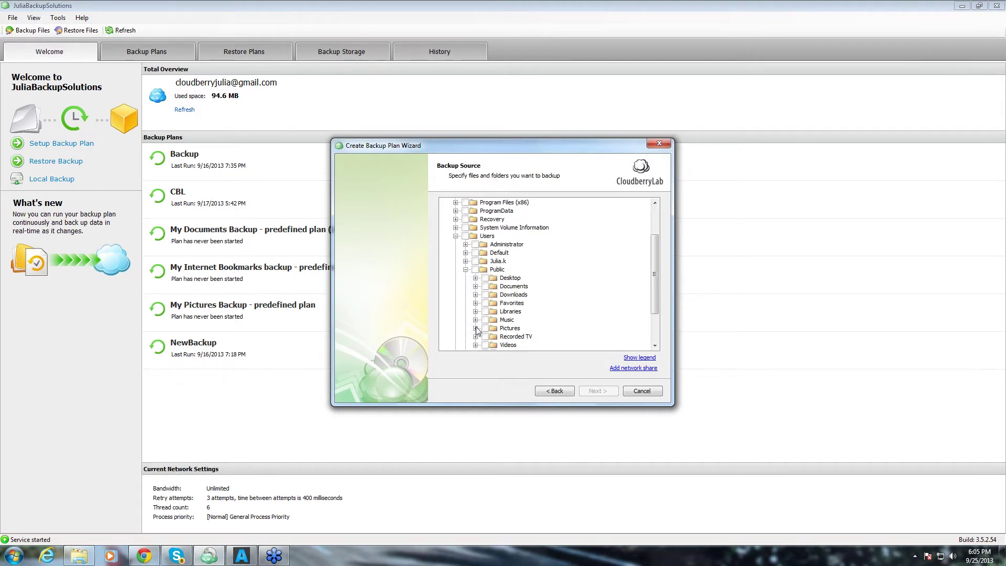
click(475, 329)
click(485, 287)
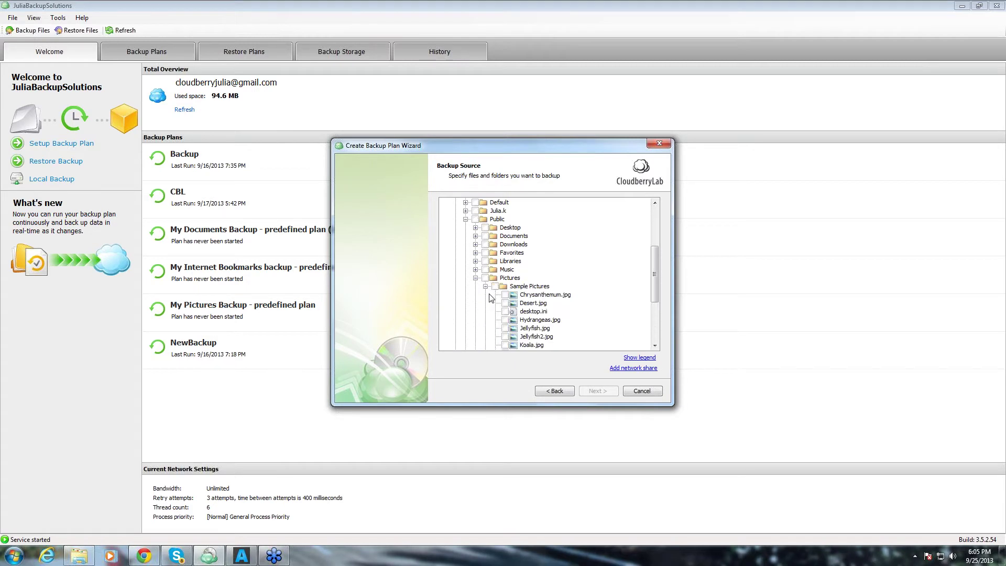
scroll(510, 337, down, 2)
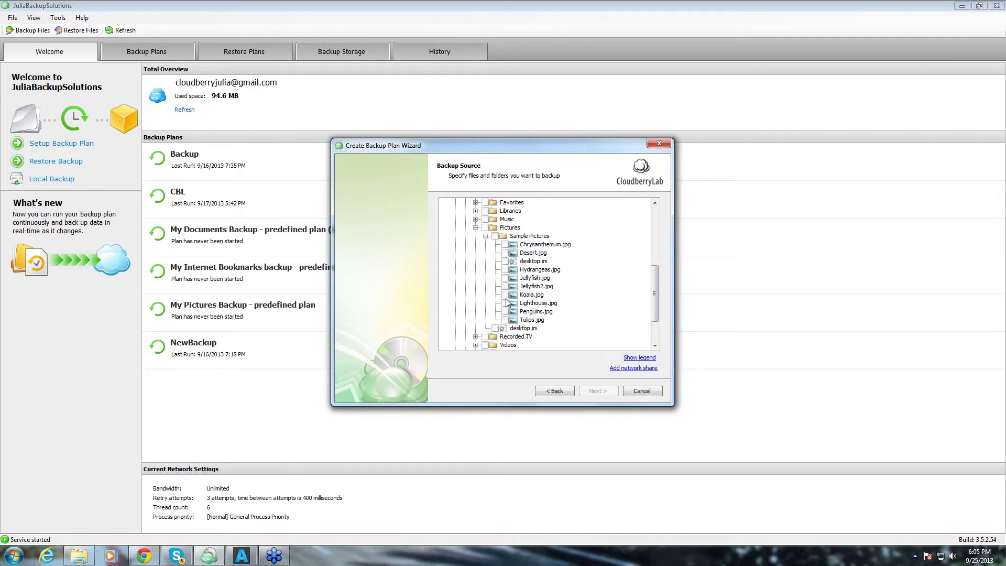
click(505, 295)
click(604, 392)
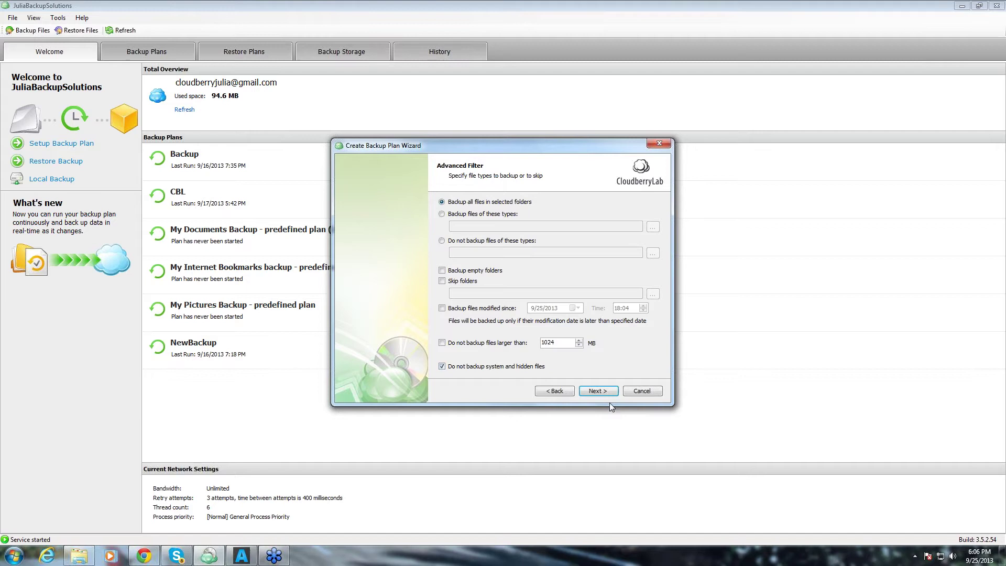
Keep 'Do not compress' and leave encryption off after viewing the AES 128 bit option.
click(599, 393)
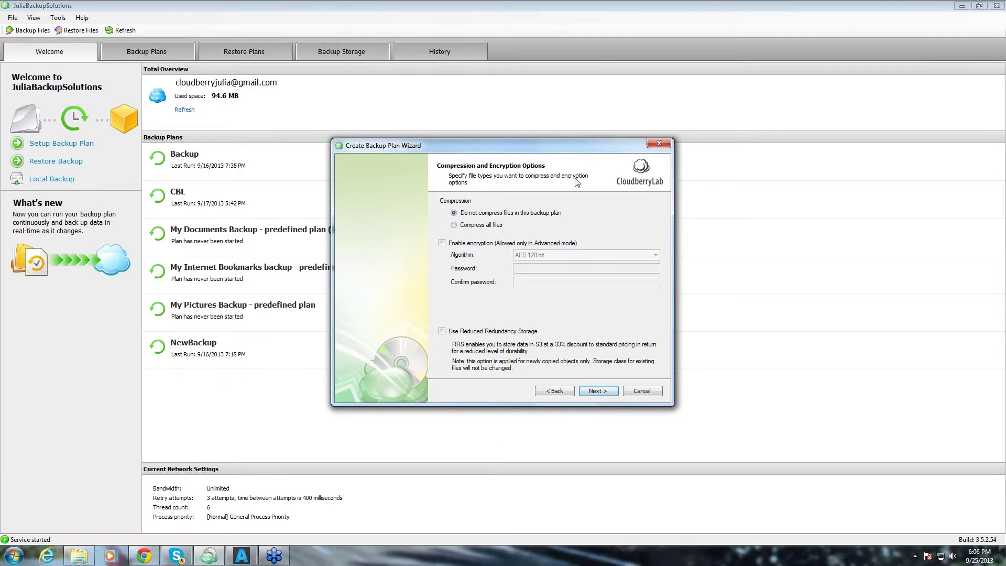
click(453, 225)
click(453, 214)
click(441, 243)
click(569, 256)
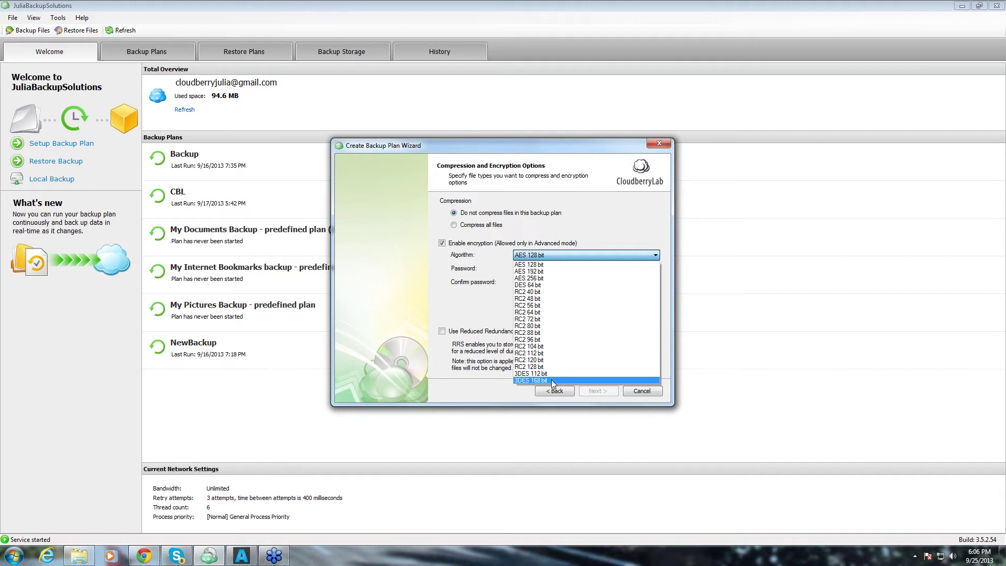
click(560, 255)
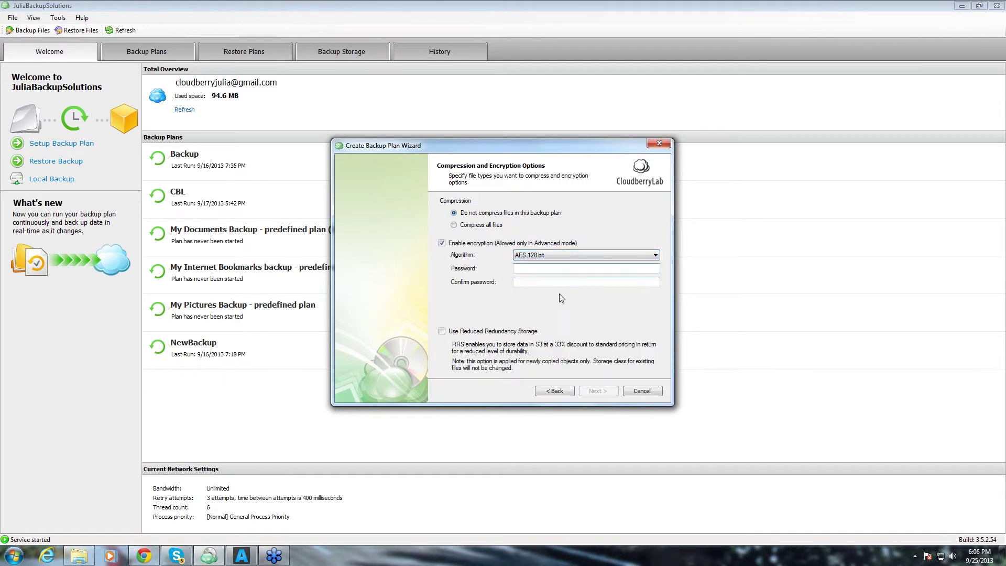
click(553, 270)
click(442, 243)
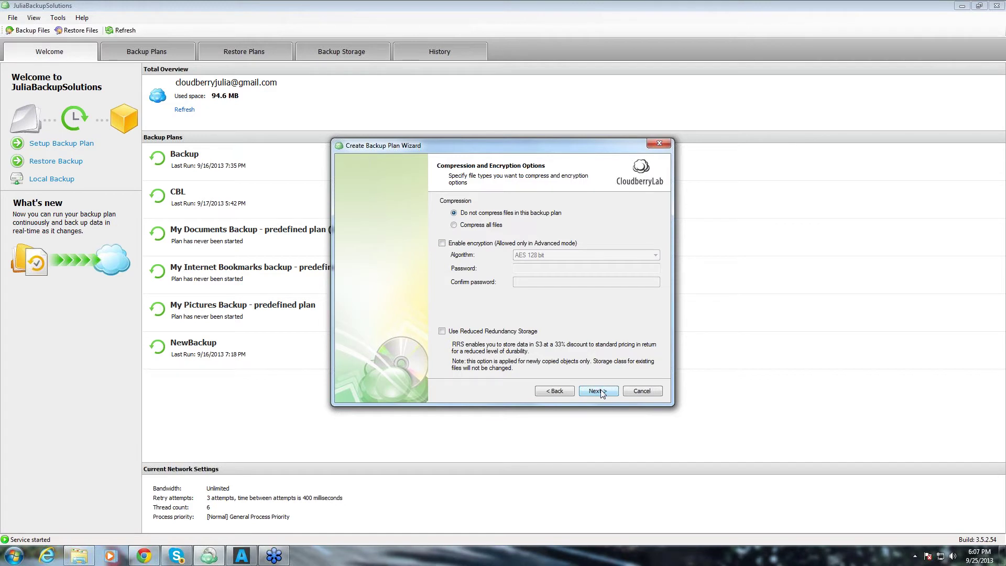
Choose 'Specify custom purge options for backup plan' on the Purge Options page.
click(598, 391)
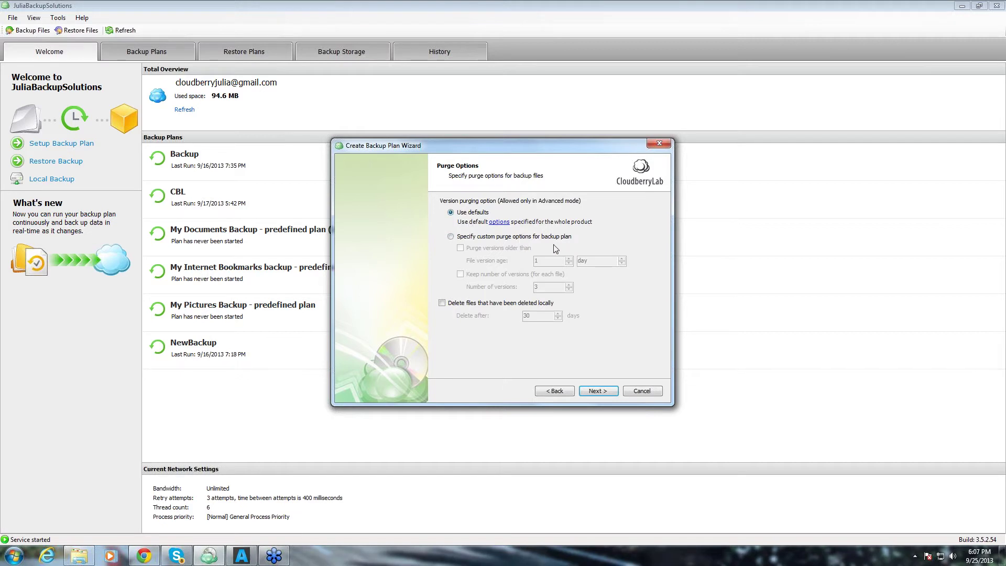
click(451, 237)
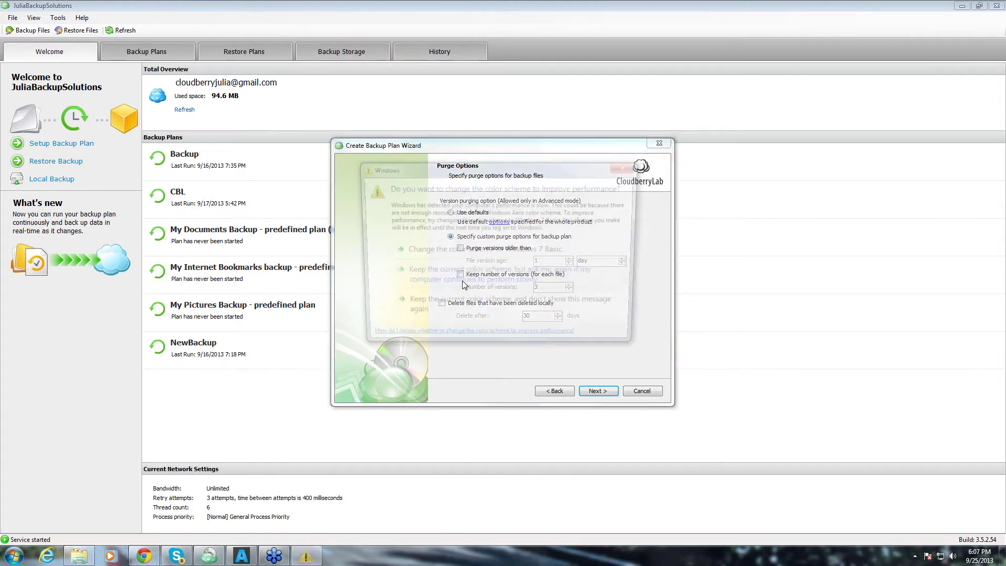
key(Escape)
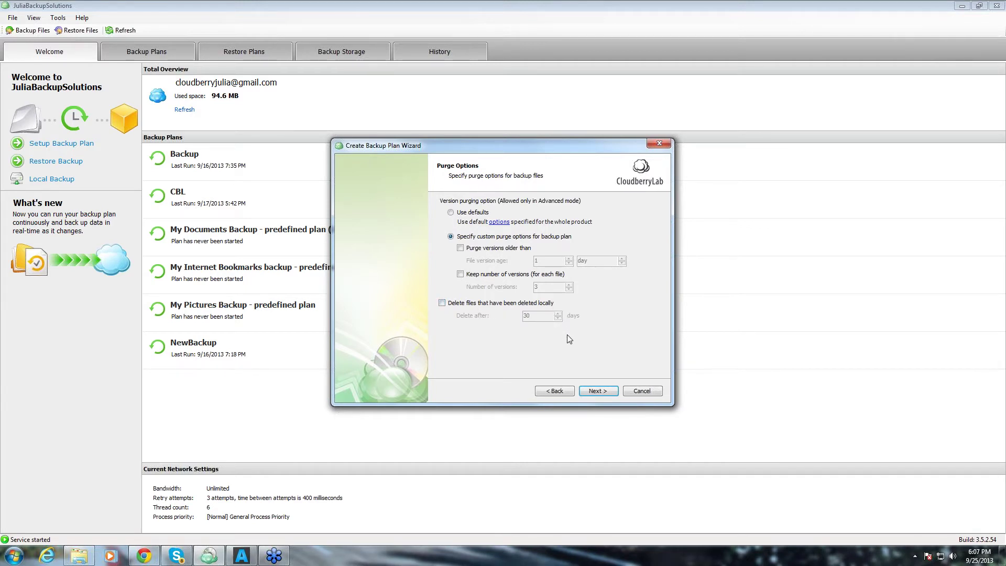
Set a recurring Daily schedule that runs at 18:00 (6:00 PM).
click(598, 391)
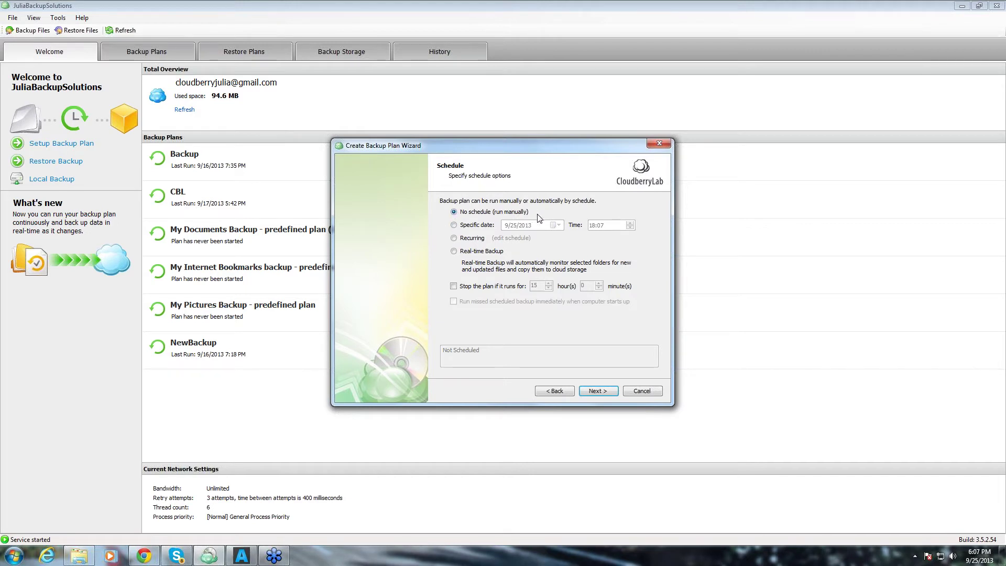
click(453, 238)
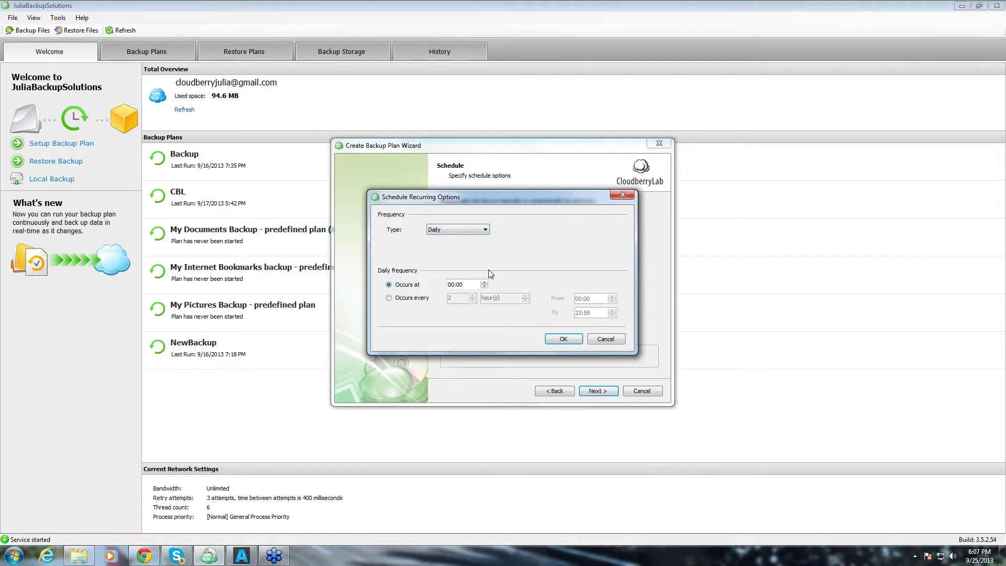
click(484, 287)
click(486, 230)
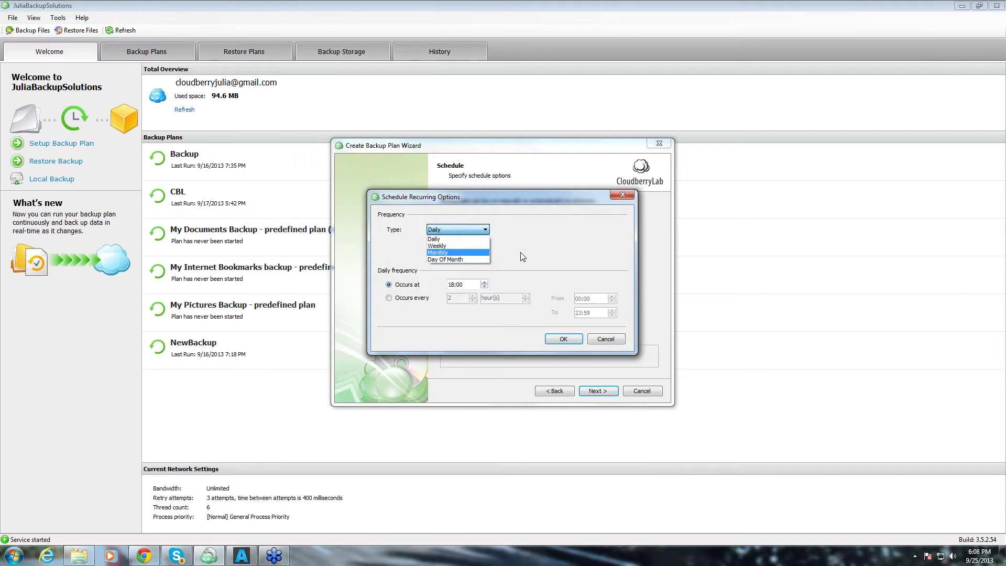
click(512, 228)
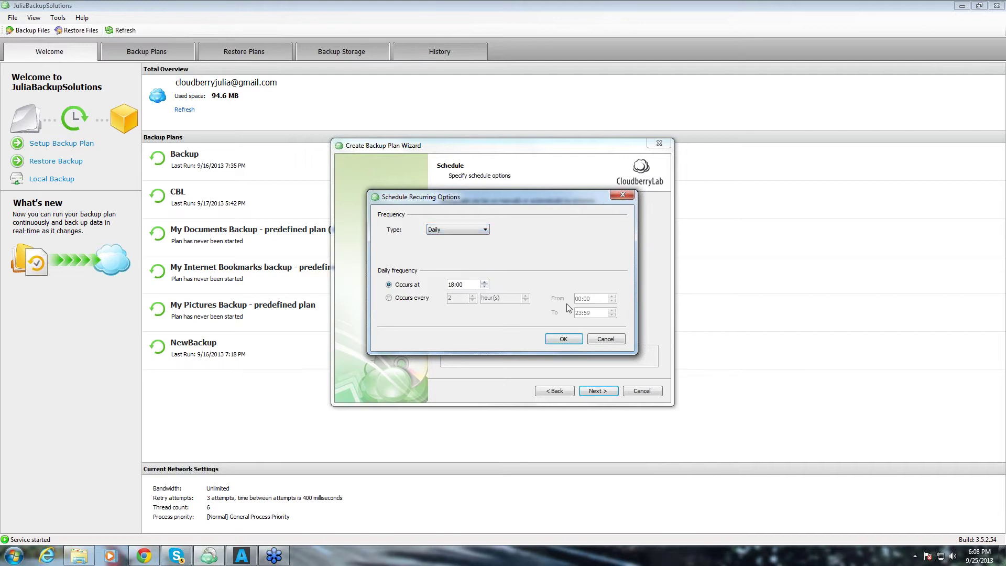
click(564, 340)
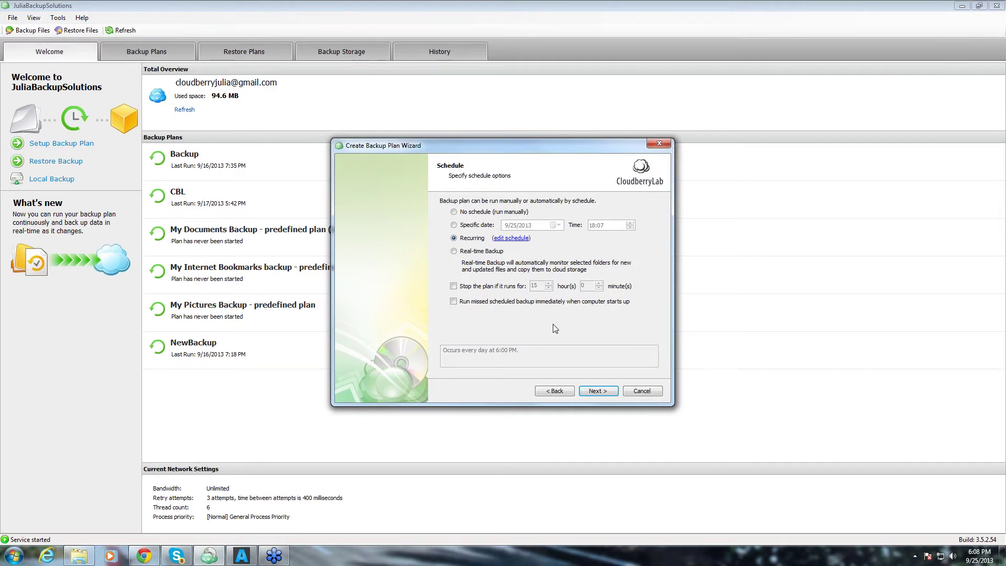
Accept the remaining wizard defaults and finish WebinarBackup with 'Run backup now' ticked.
click(592, 391)
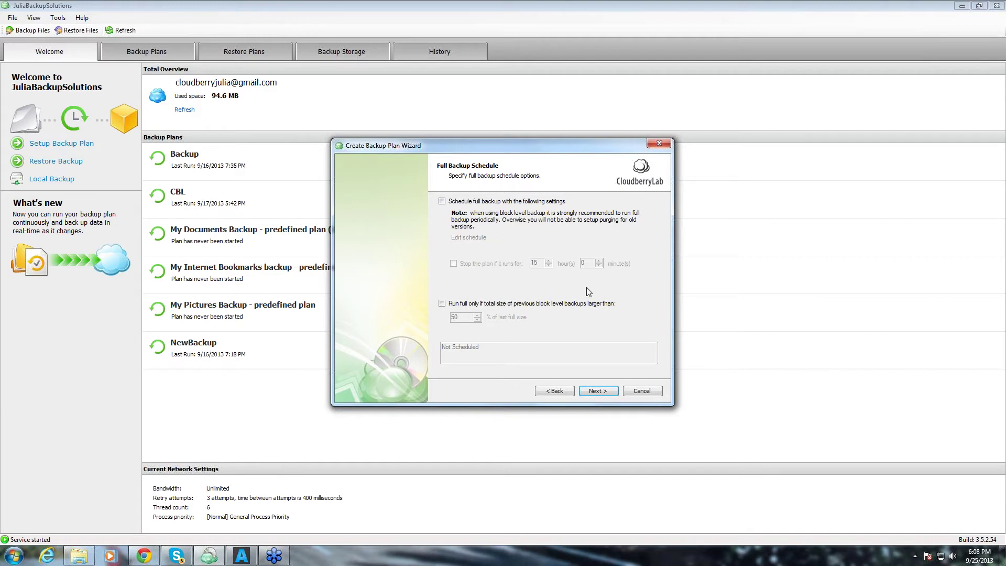
click(595, 393)
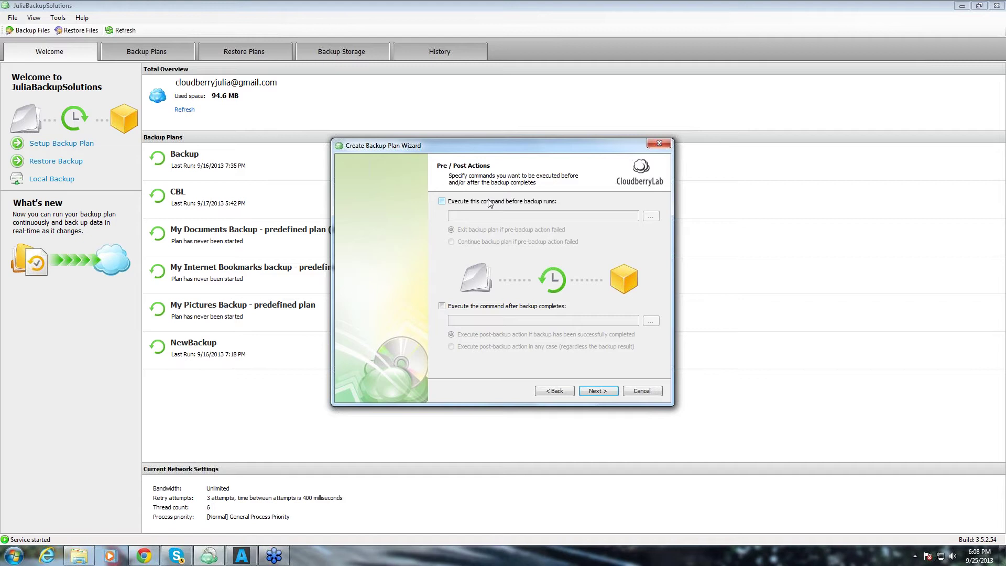
click(603, 392)
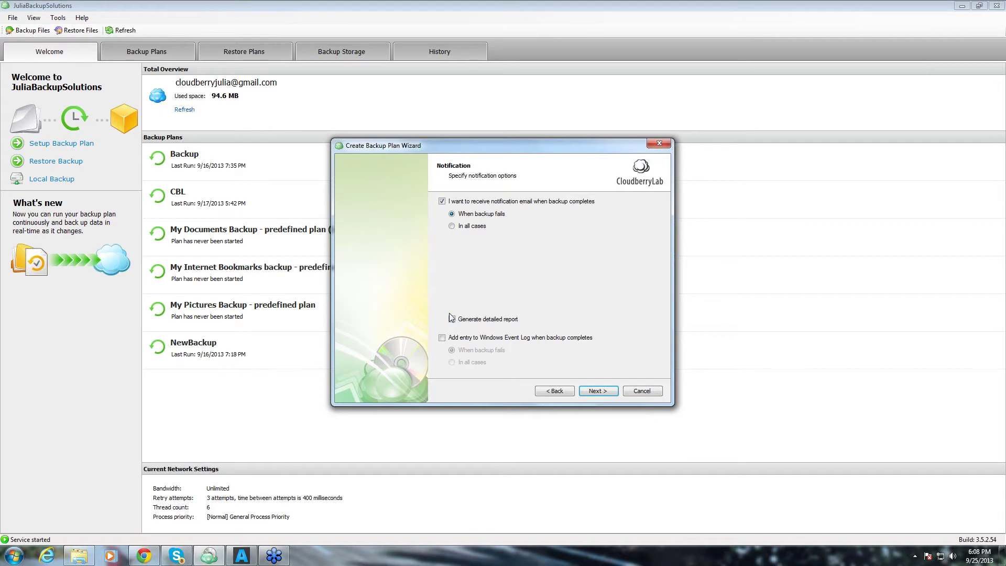
click(592, 394)
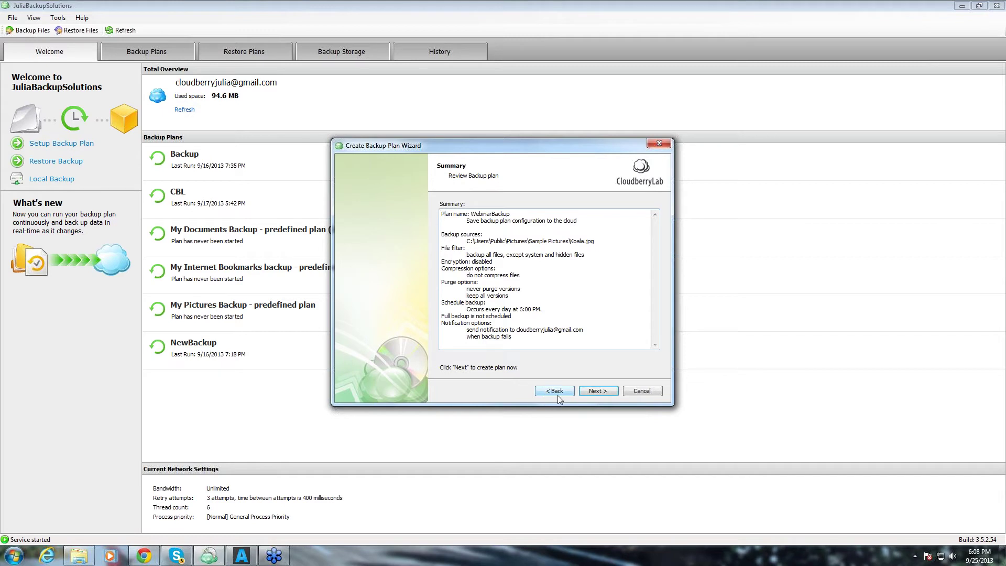
click(604, 389)
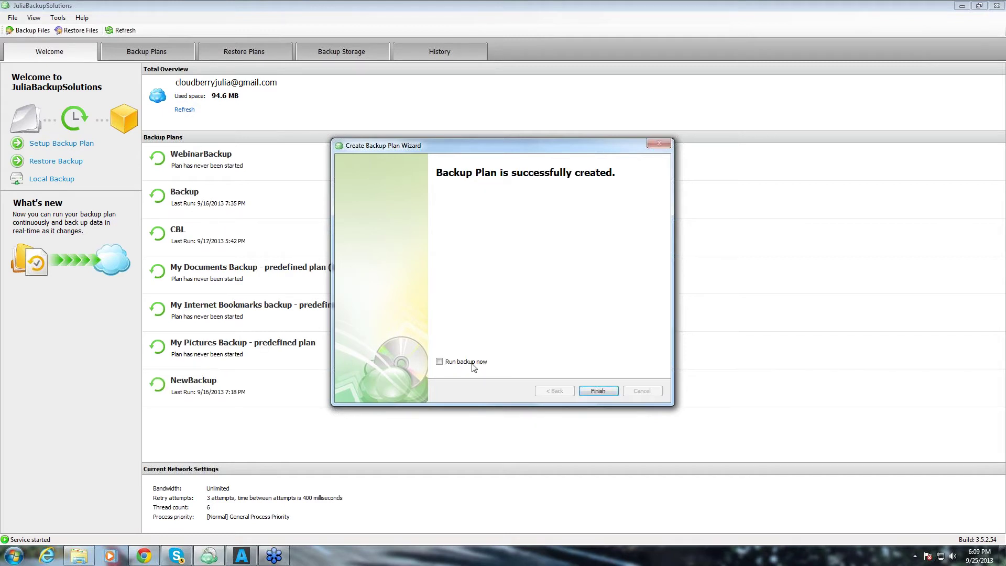
click(439, 361)
click(596, 391)
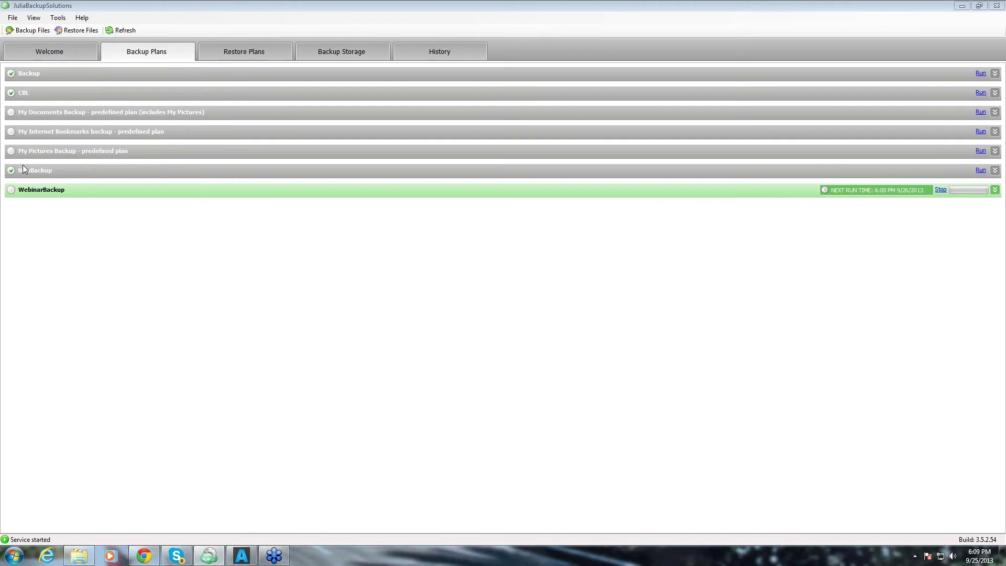
click(994, 189)
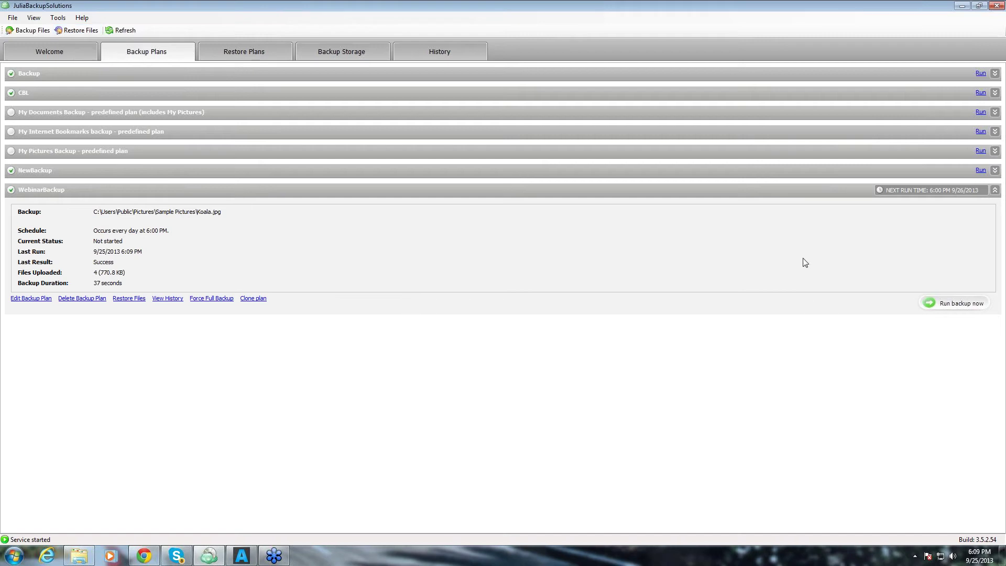
Collapse and re-expand the WebinarBackup row to show its successful run: 4 files, 770.8 KB, 37 seconds.
click(36, 192)
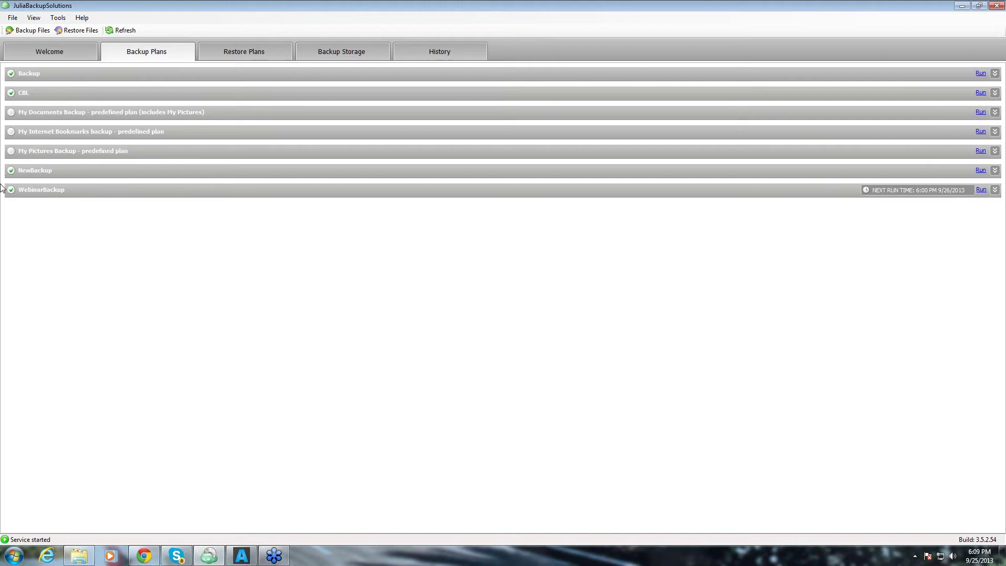
click(26, 189)
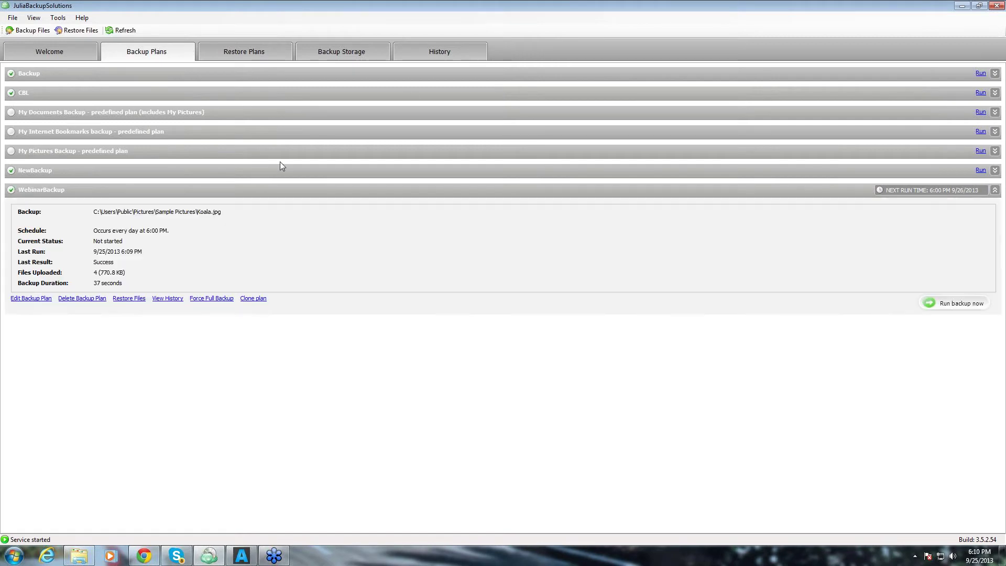
Browse JULIAK-PC2's stored Sample Pictures, check Koala.jpg's version, then return to the Welcome overview.
click(341, 51)
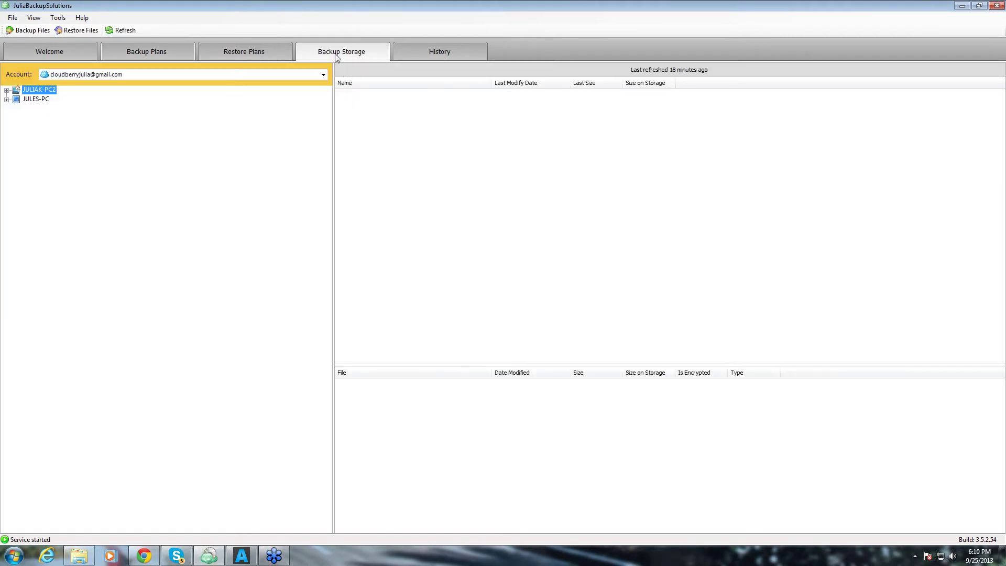
click(7, 90)
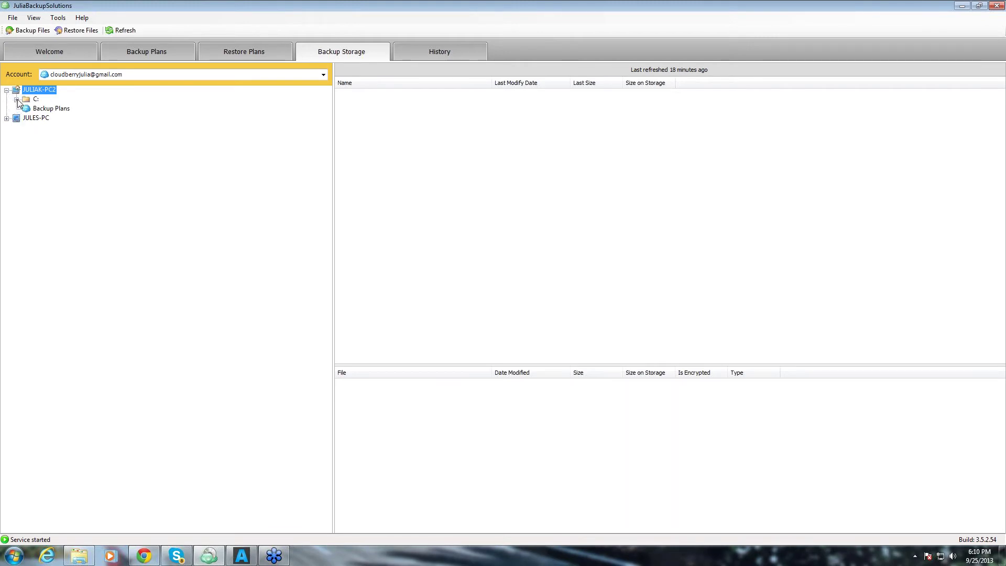
click(17, 100)
click(26, 109)
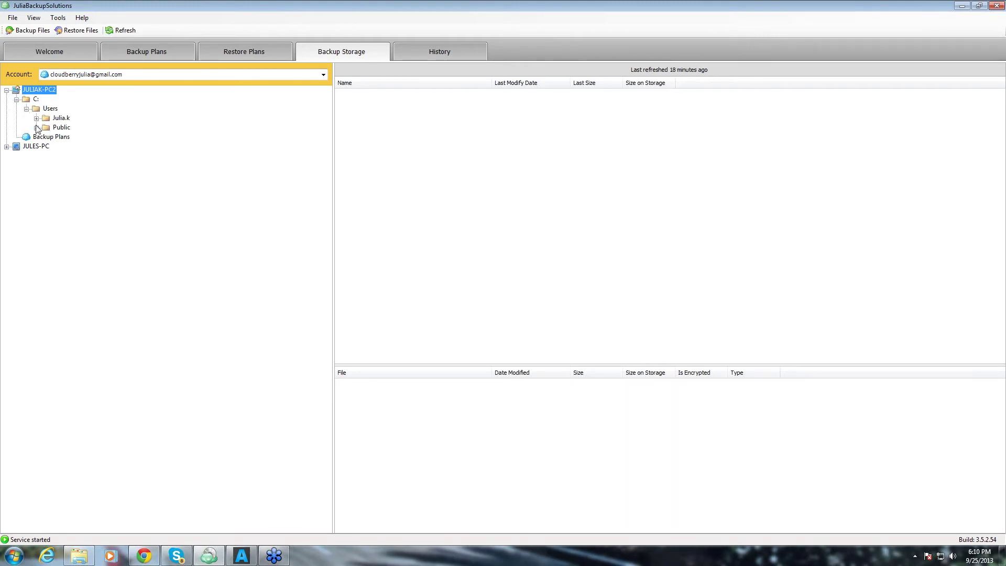
click(37, 128)
click(47, 136)
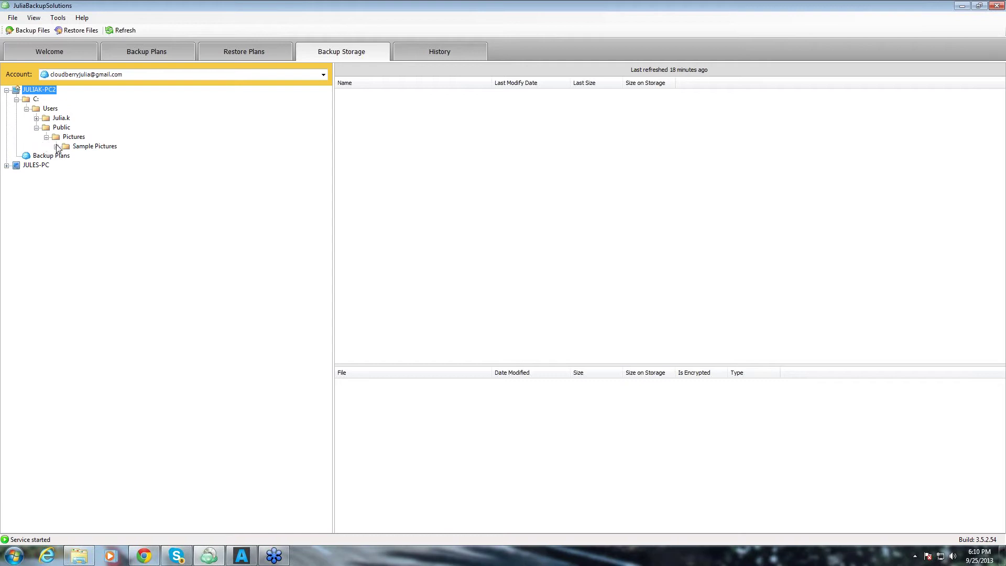
click(65, 147)
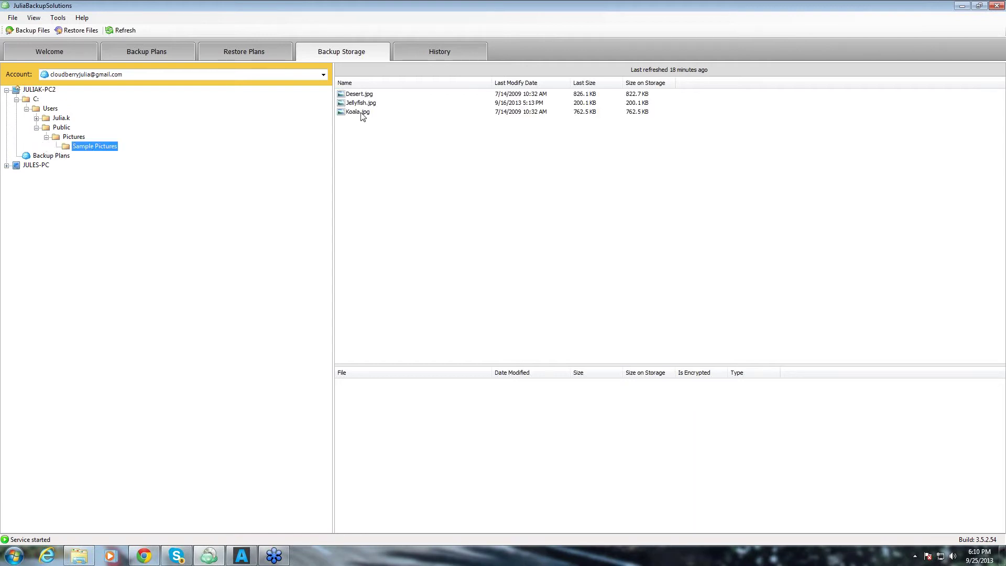
click(379, 112)
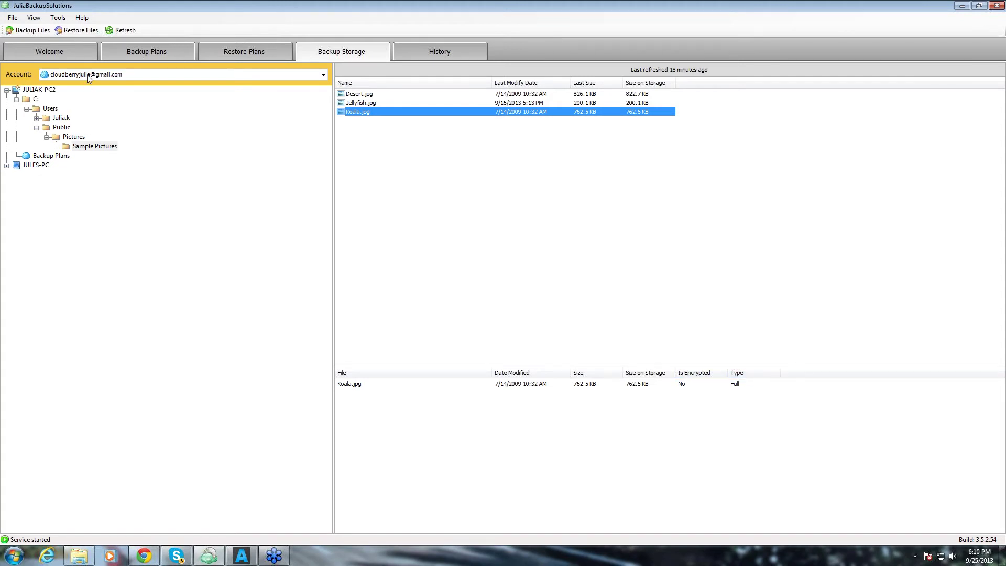
click(73, 49)
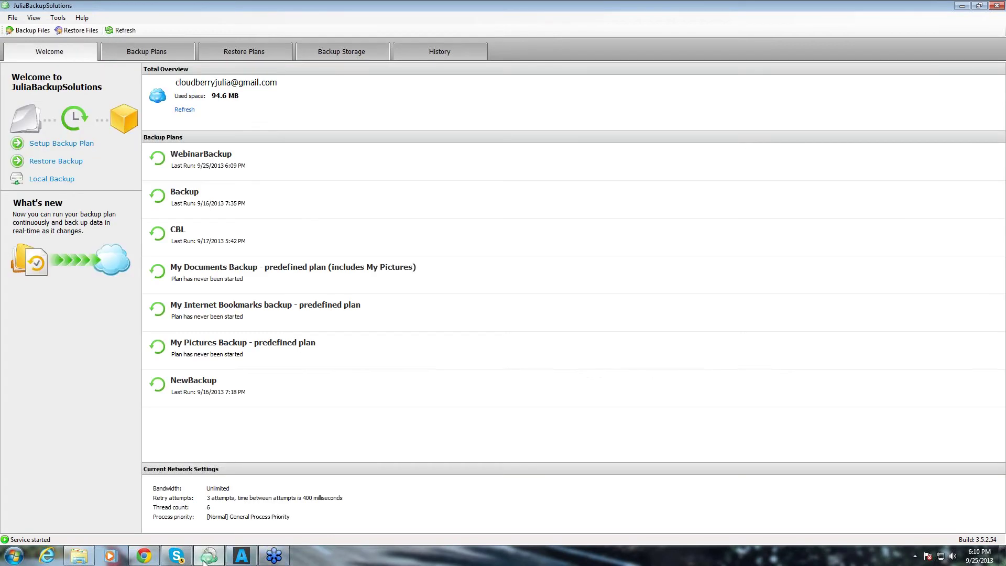
From the MBS Users list, open the second user's Monitoring report for JULES-PC and JULIAK-PC2.
click(144, 555)
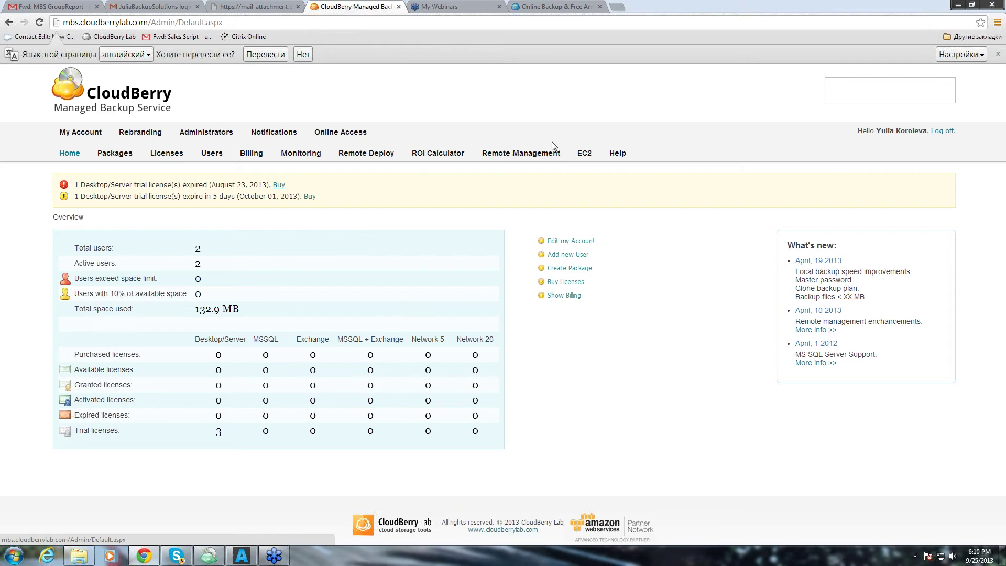
click(212, 153)
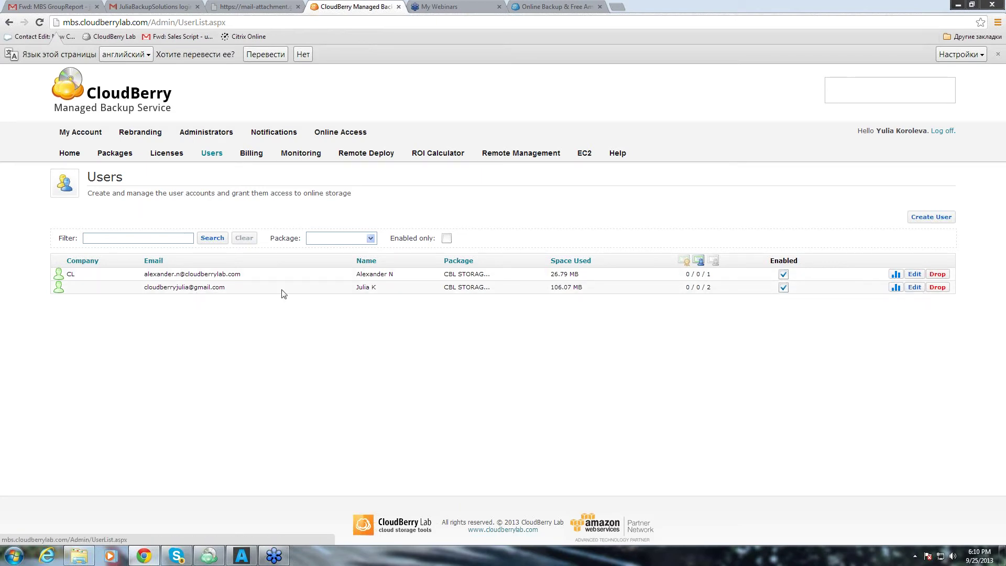
click(895, 288)
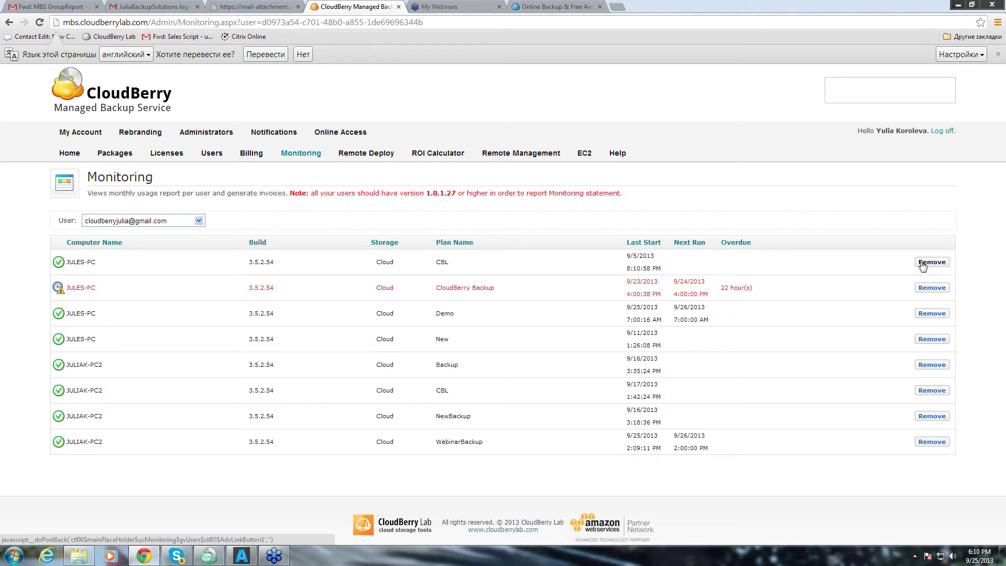
Look over the second user's licence and data-removal options in the user editor without saving changes.
click(211, 152)
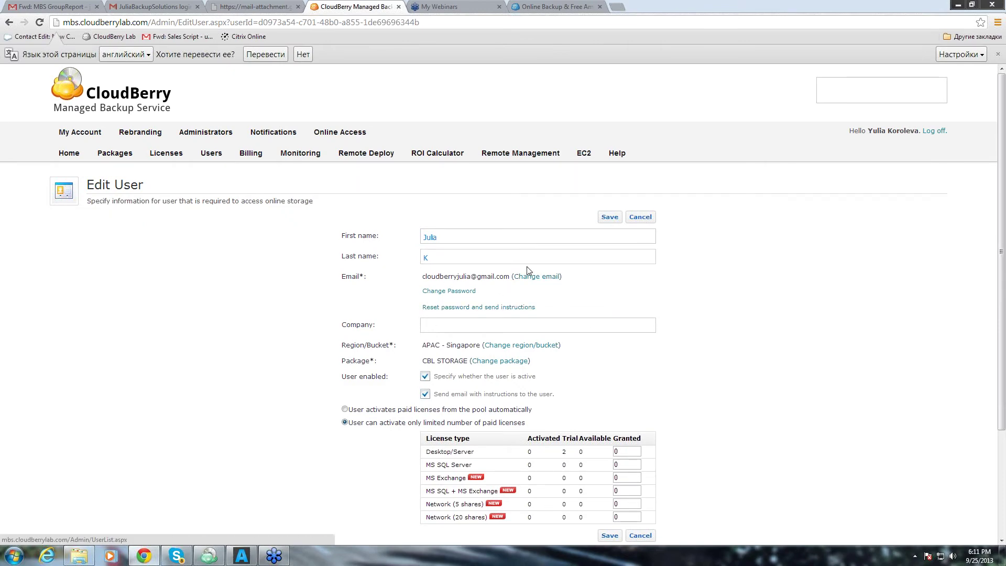
scroll(526, 269, down, 3)
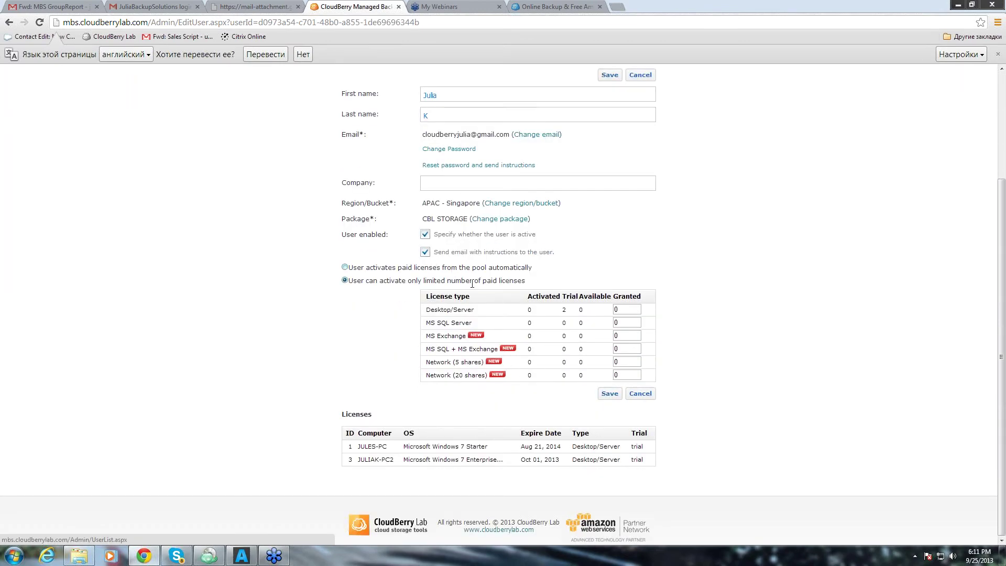
scroll(473, 219, up, 2)
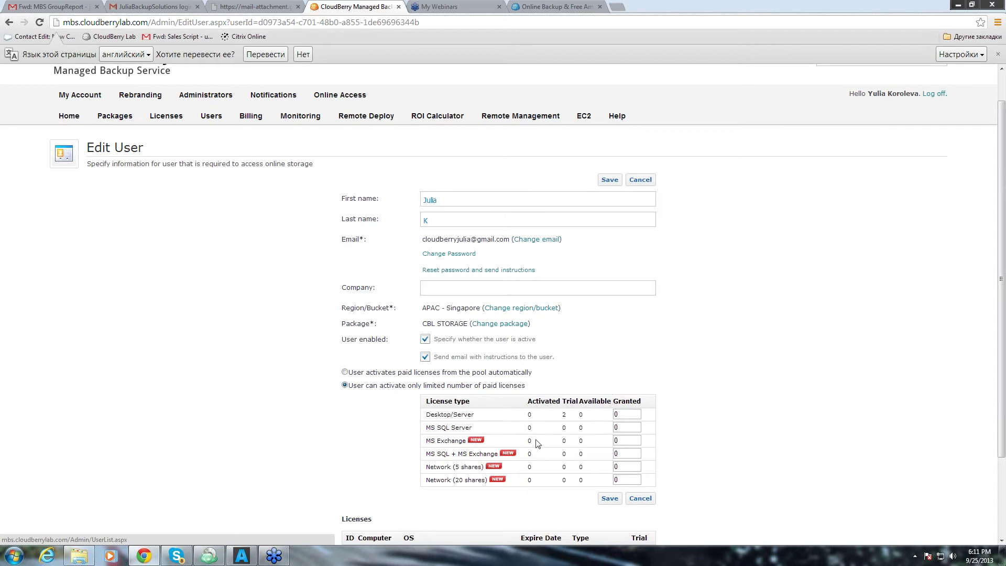
click(9, 22)
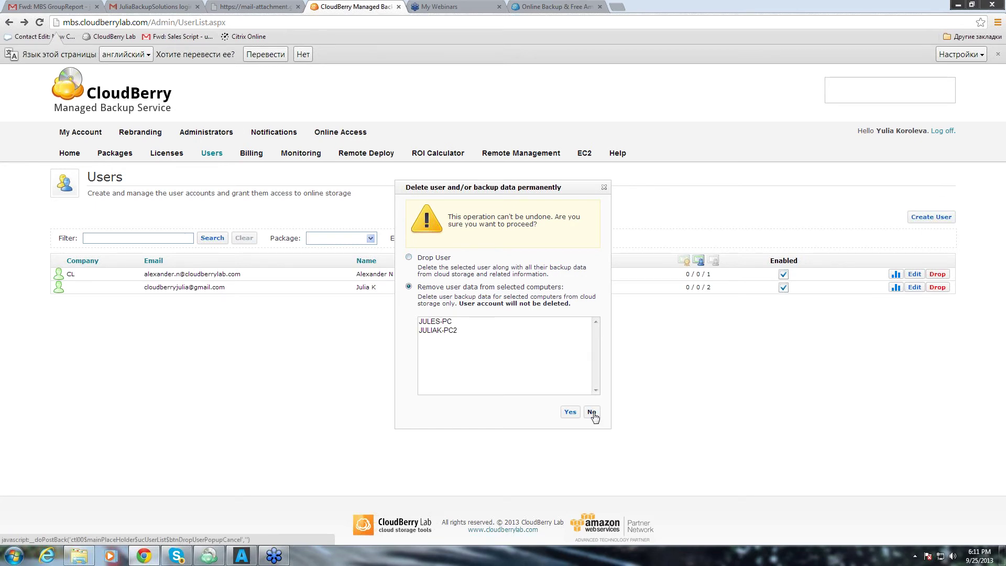
Cancel the data-deletion prompt and scroll the Monitoring list of every user's plans.
click(604, 189)
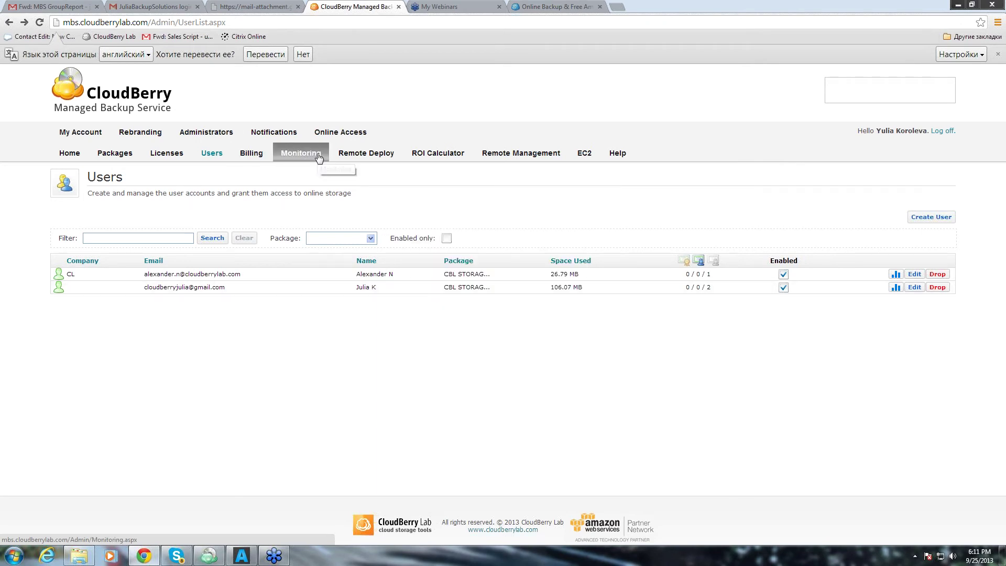
click(301, 157)
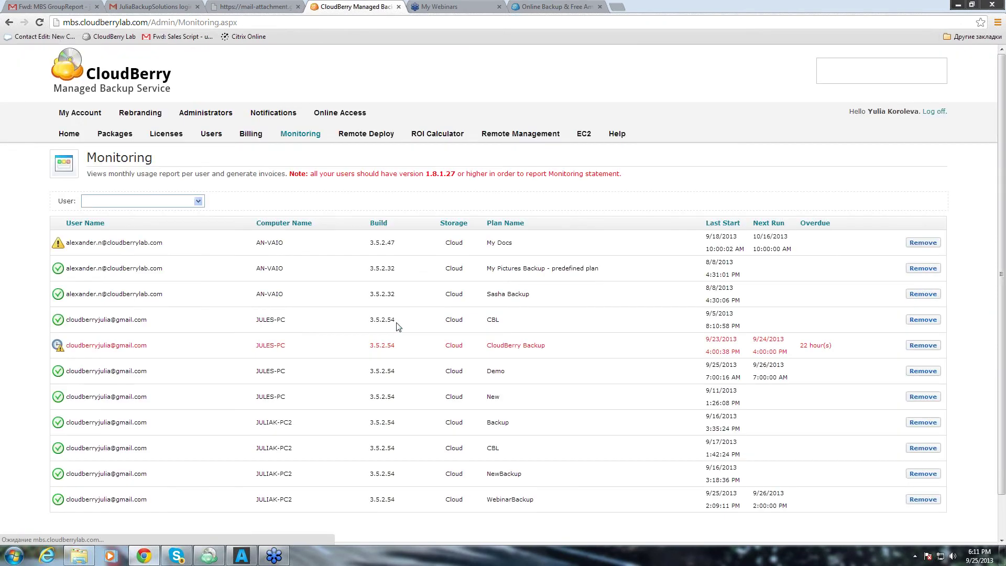
scroll(128, 241, down, 3)
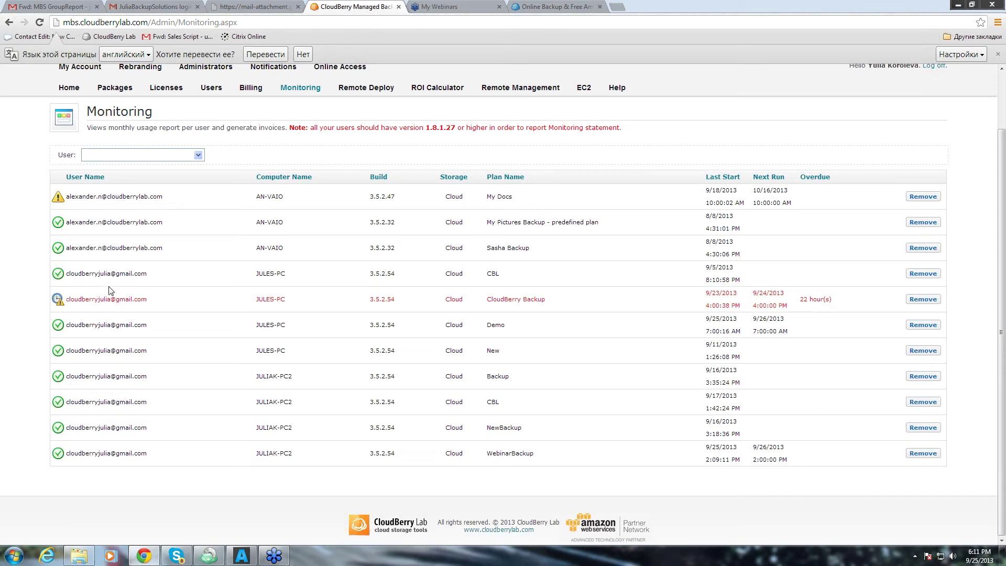
Show JULIAK-PC2's seven backup plans through Remote Management.
click(9, 22)
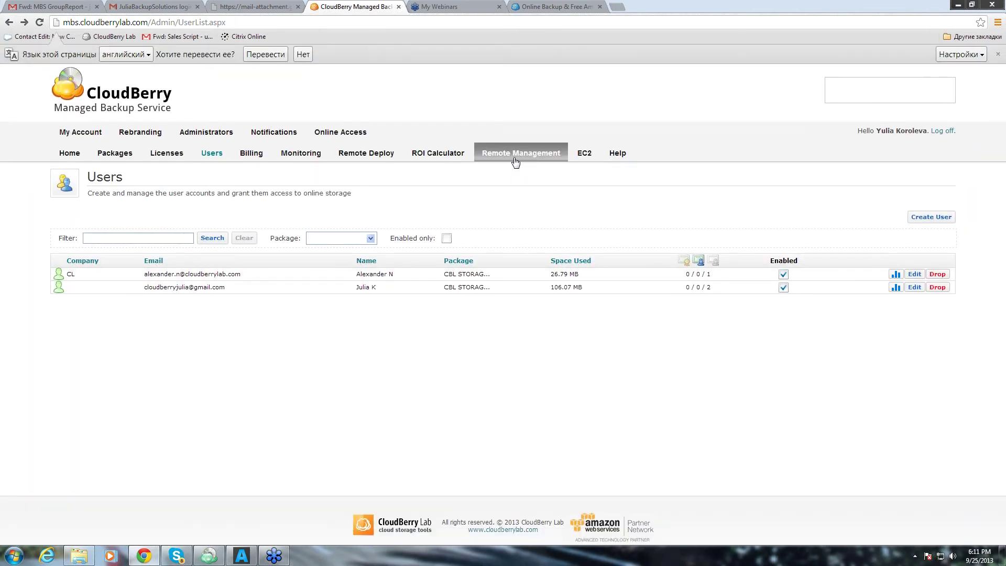
click(516, 159)
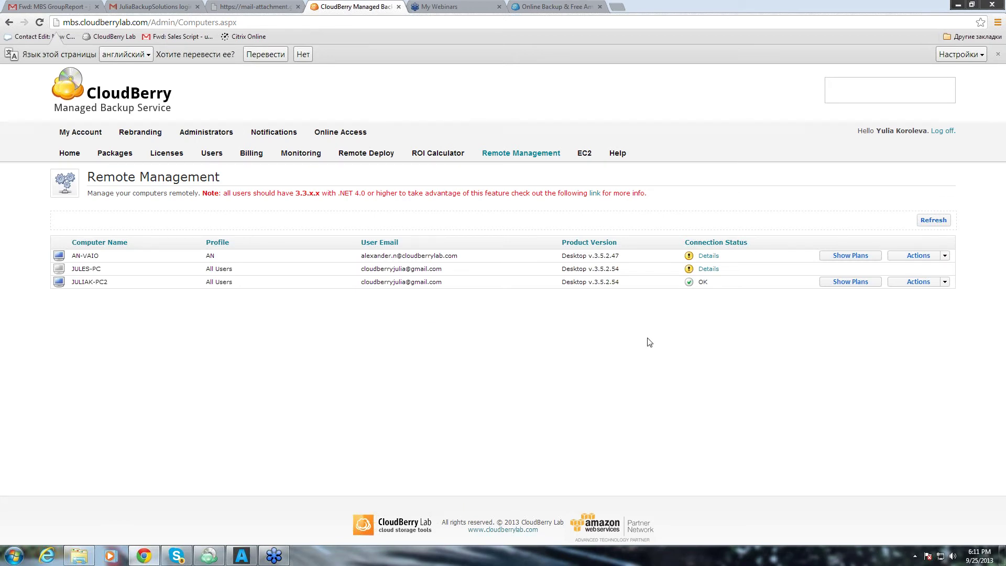
click(862, 284)
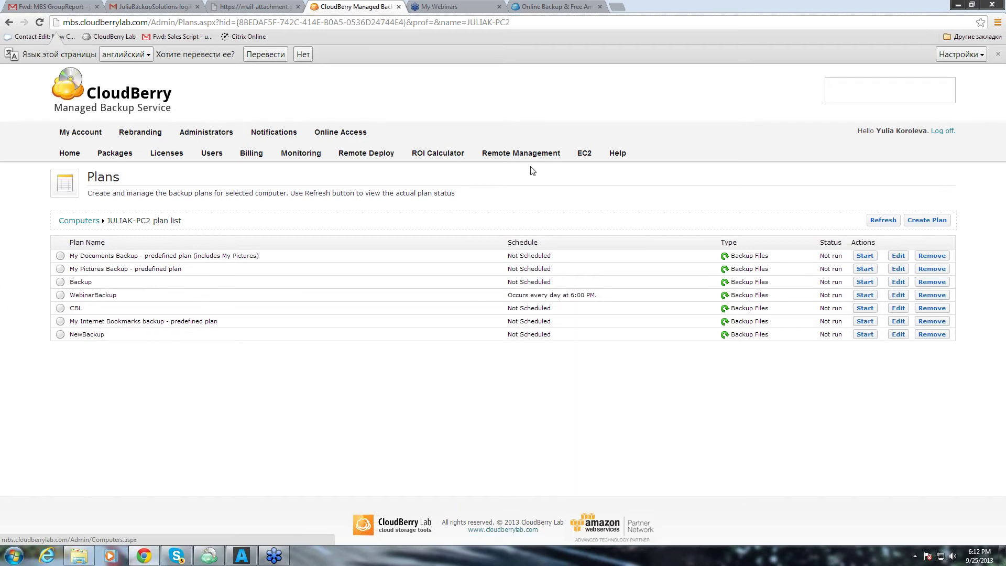
Start a new JULIAK-PC2 backup plan and expand Backup Source to reveal the Include Paths field.
mouse_move(556, 158)
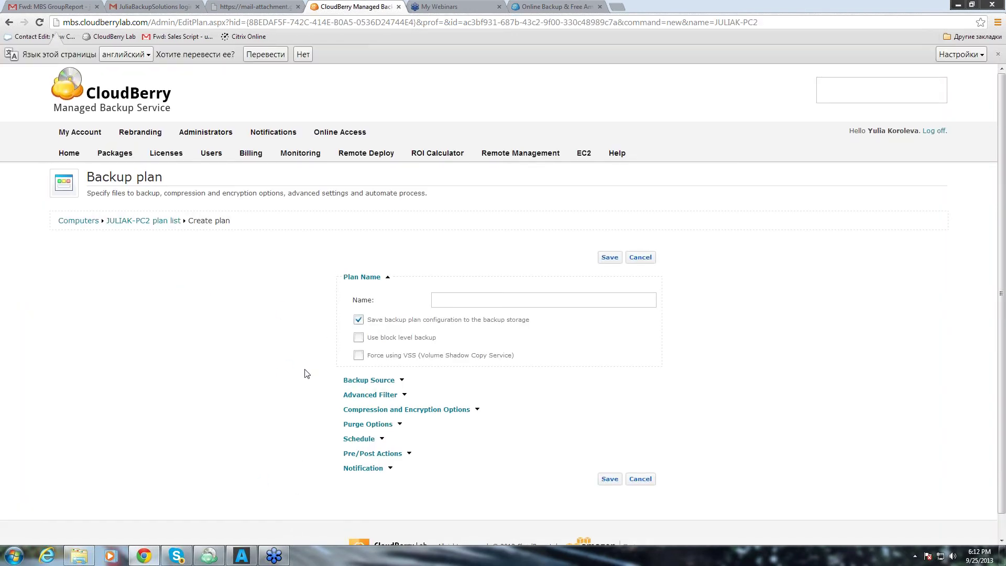
scroll(307, 373, down, 1)
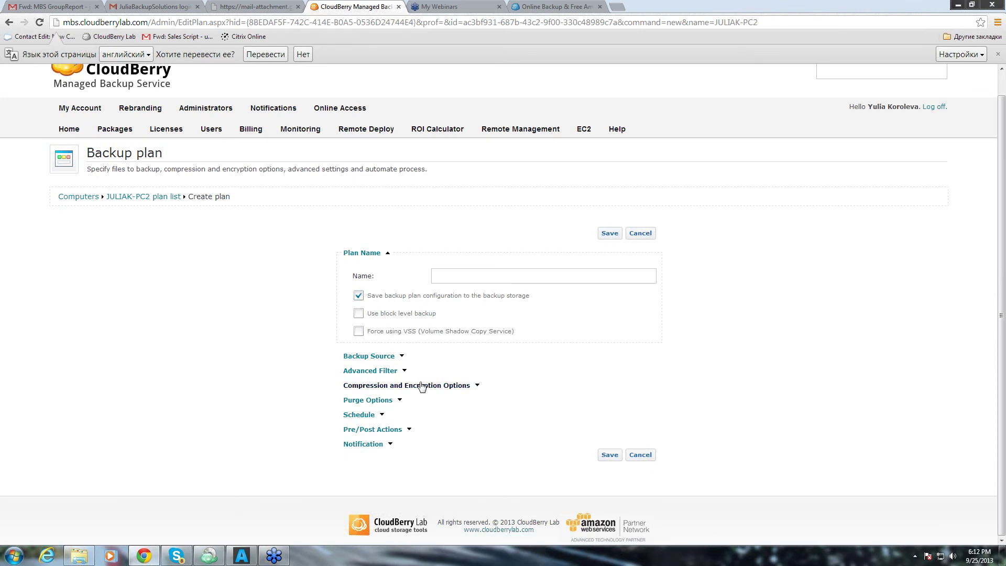
click(398, 357)
scroll(429, 340, down, 2)
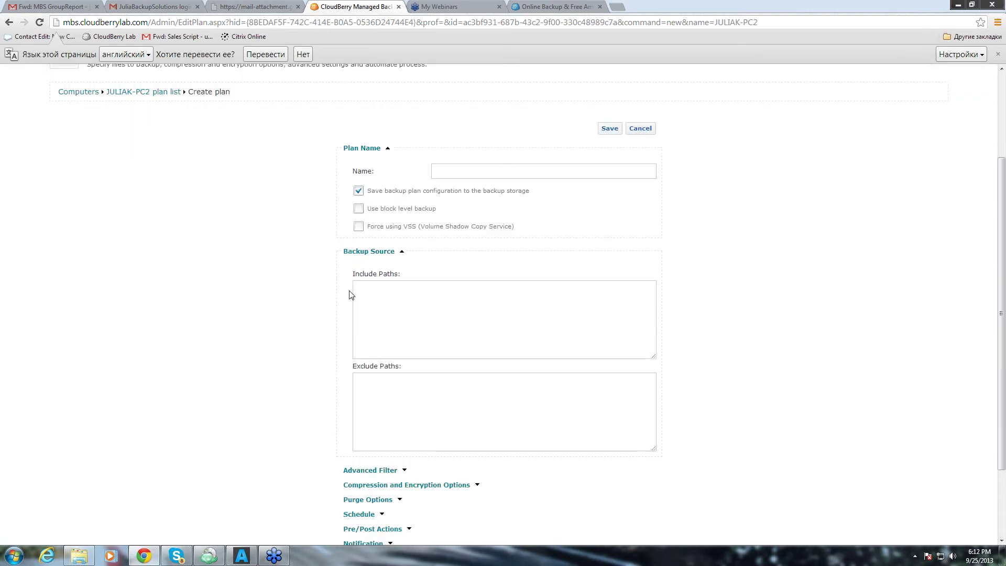
click(375, 290)
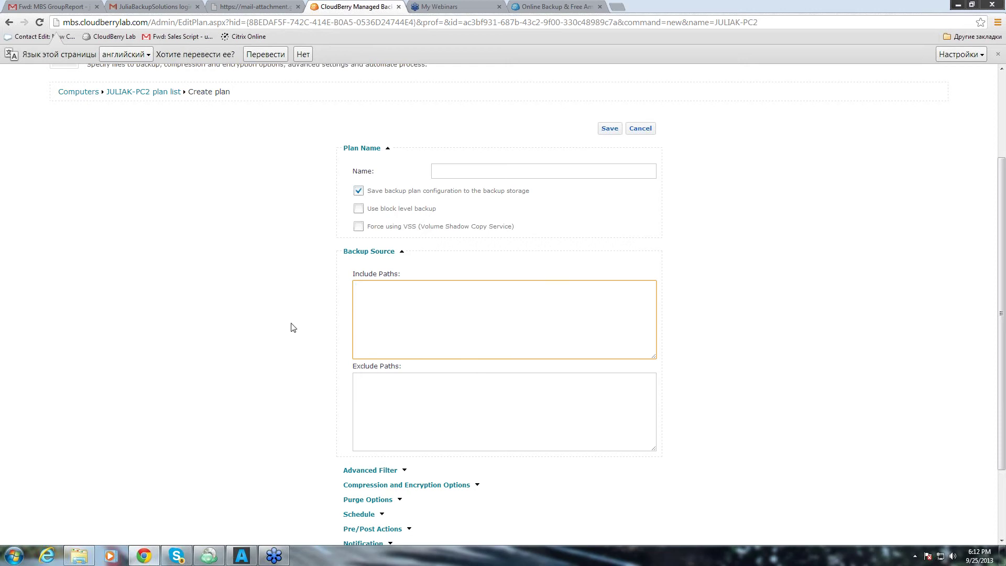
scroll(306, 333, down, 2)
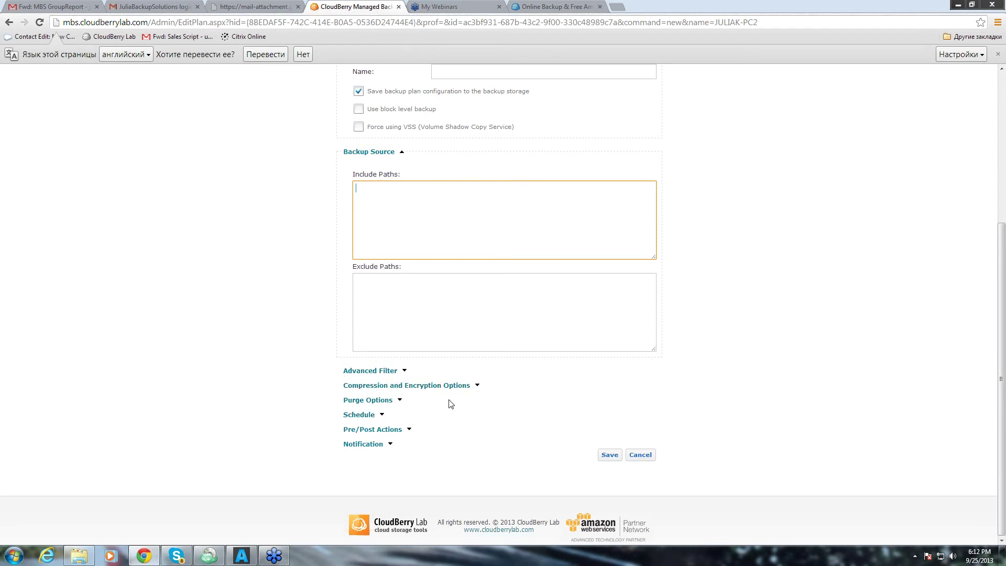
scroll(456, 395, up, 4)
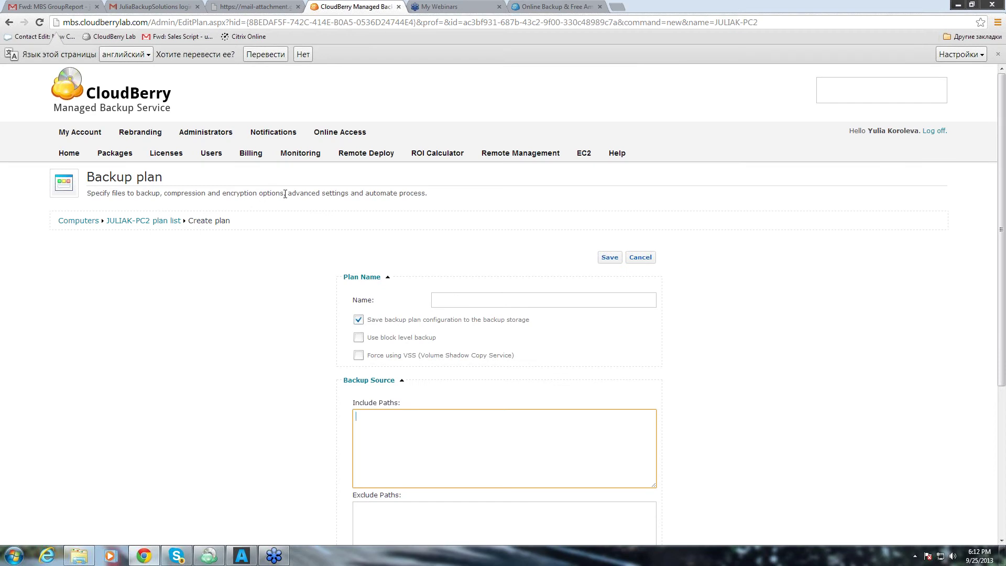
Save notifications with plan reports always sent to provider and users, group report at 19:00.
click(253, 136)
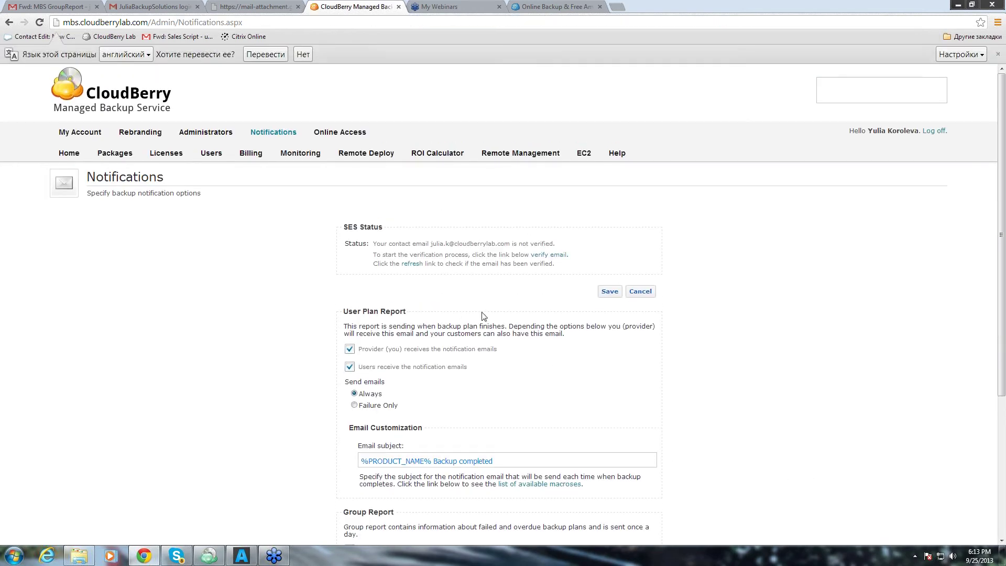
scroll(477, 309, down, 2)
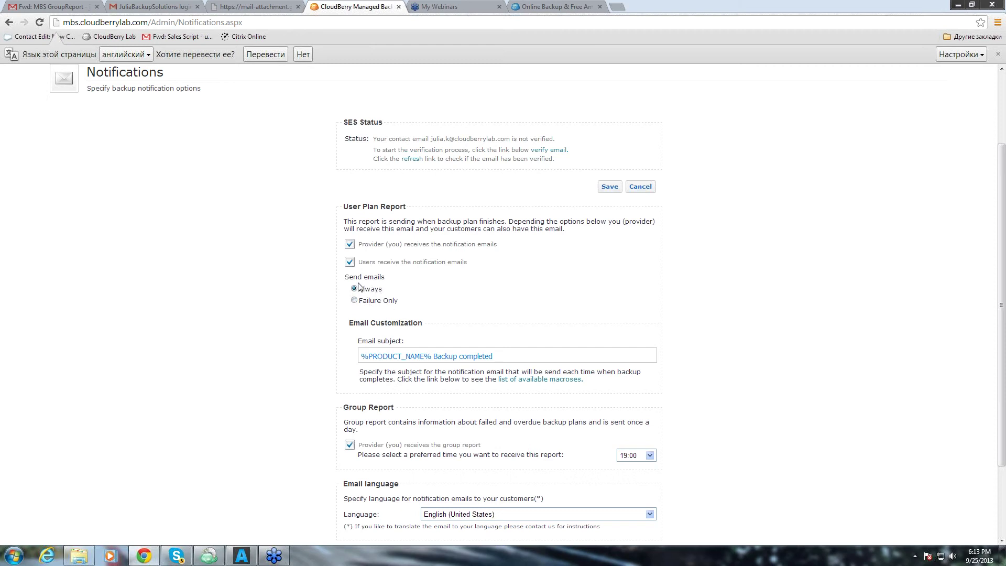
scroll(491, 313, down, 2)
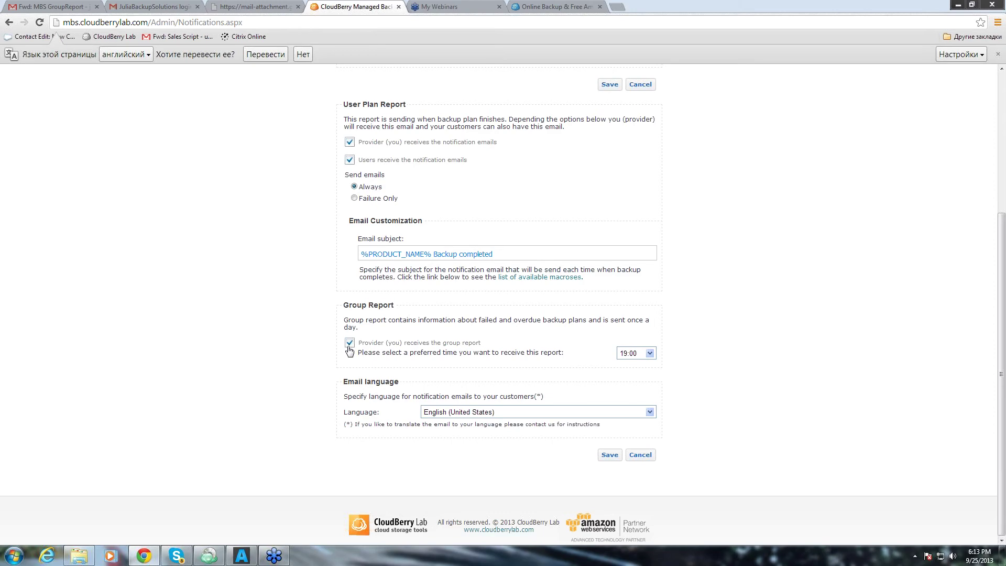
click(609, 455)
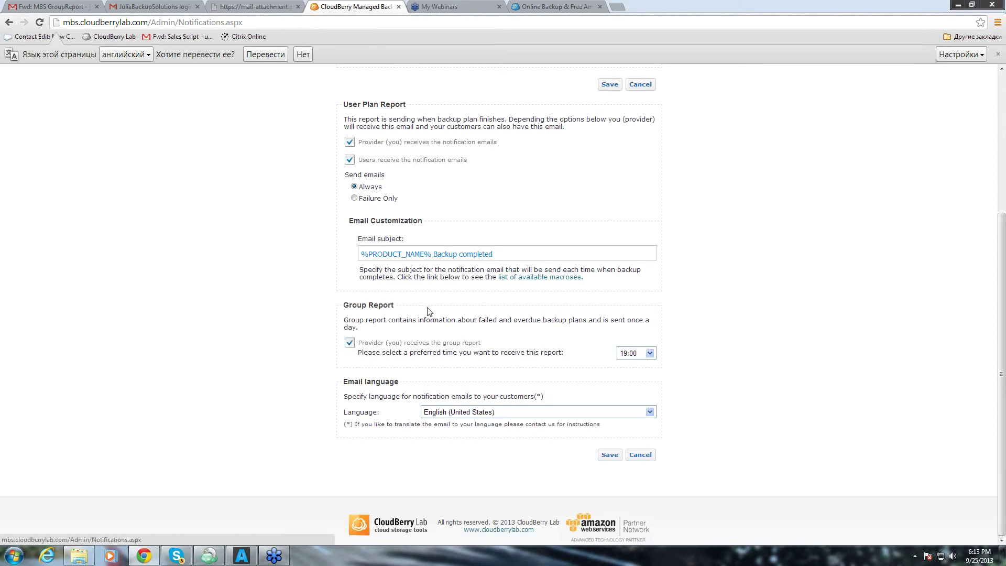
Read the forwarded MBS GroupReport email listing six plans' last-run statuses in Gmail.
click(39, 7)
scroll(367, 419, down, 1)
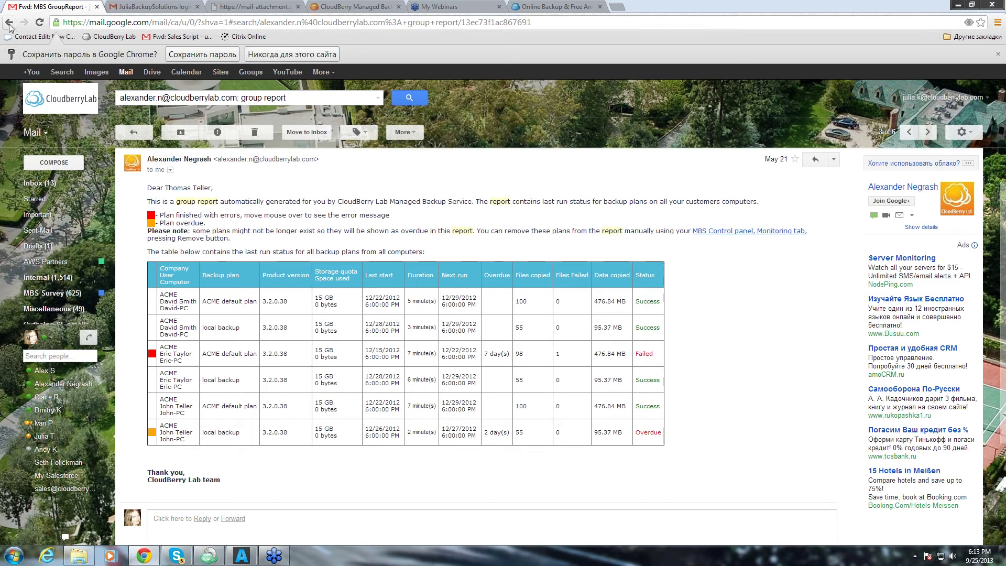
Return to Remote Management's list of AN-VAIO, JULES-PC and JULIAK-PC2, closing a computer's Actions menu unused.
click(352, 9)
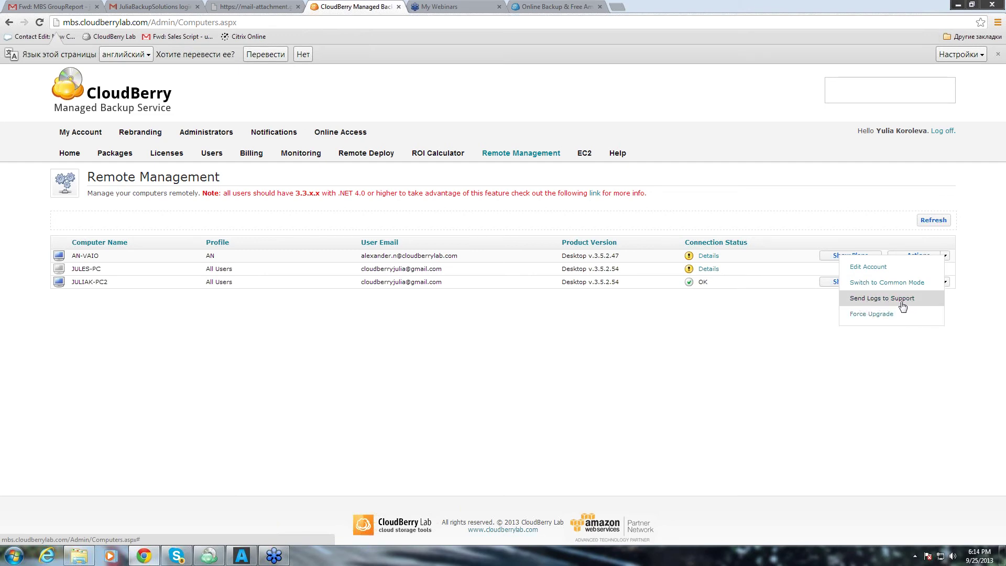
click(906, 304)
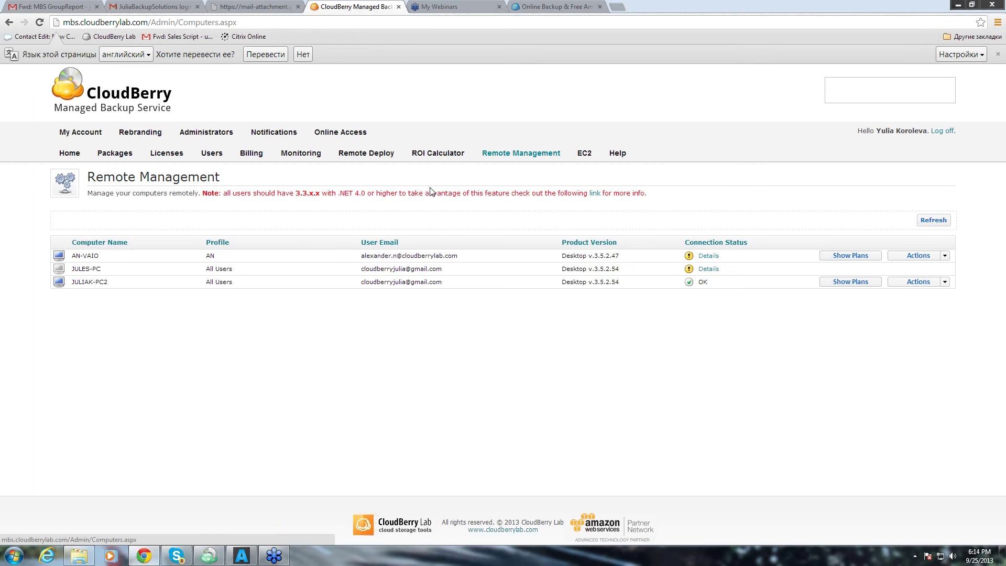
Show the ROI Calculator, with its $258.96 monthly sales margin from five packages.
click(434, 155)
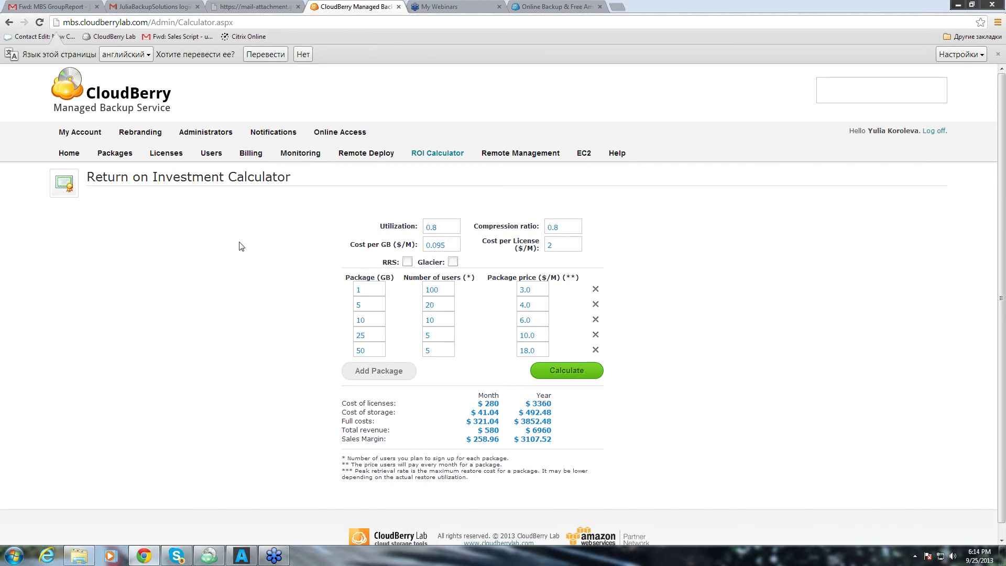
Review the Rebranding page: product JuliaBackupSolutions, sandbox build 3.6.0.71 and custom build 3.5.2.54.
click(126, 135)
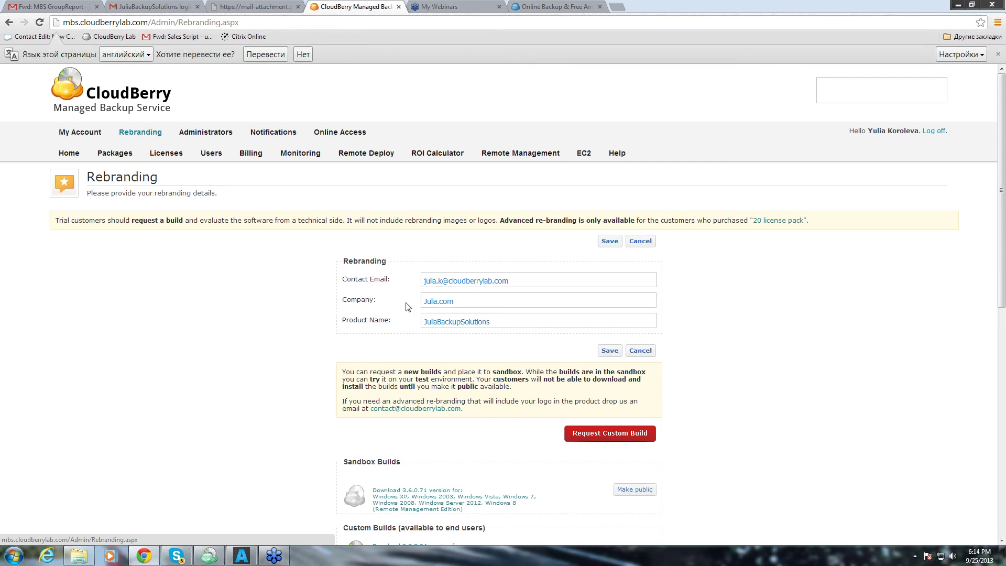
scroll(226, 329, down, 1)
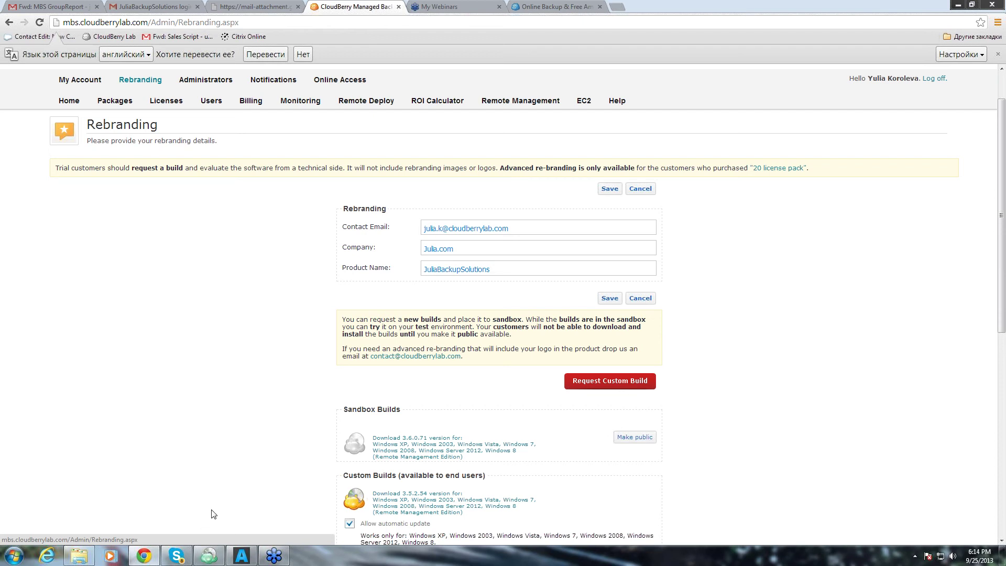
mouse_move(216, 559)
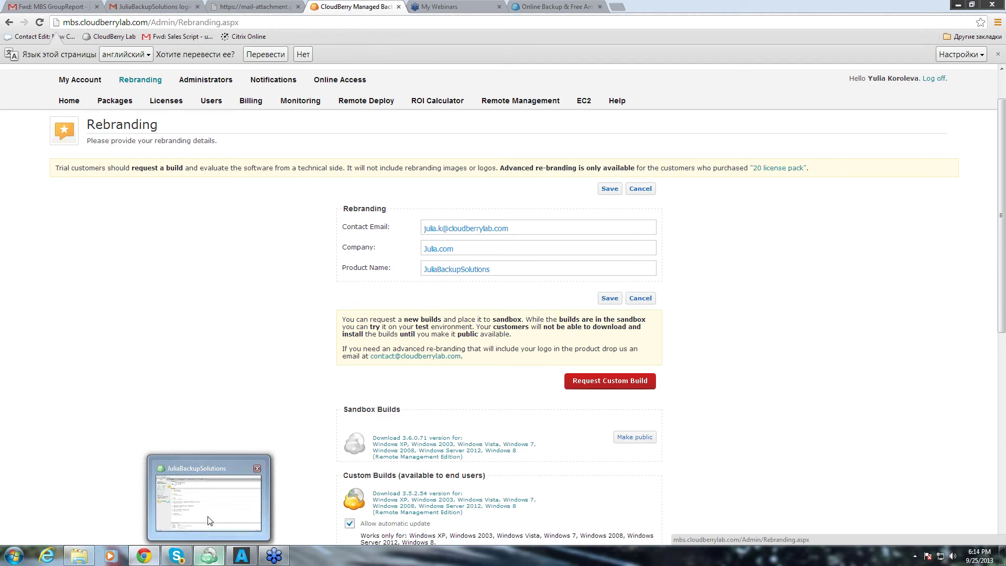
mouse_move(206, 526)
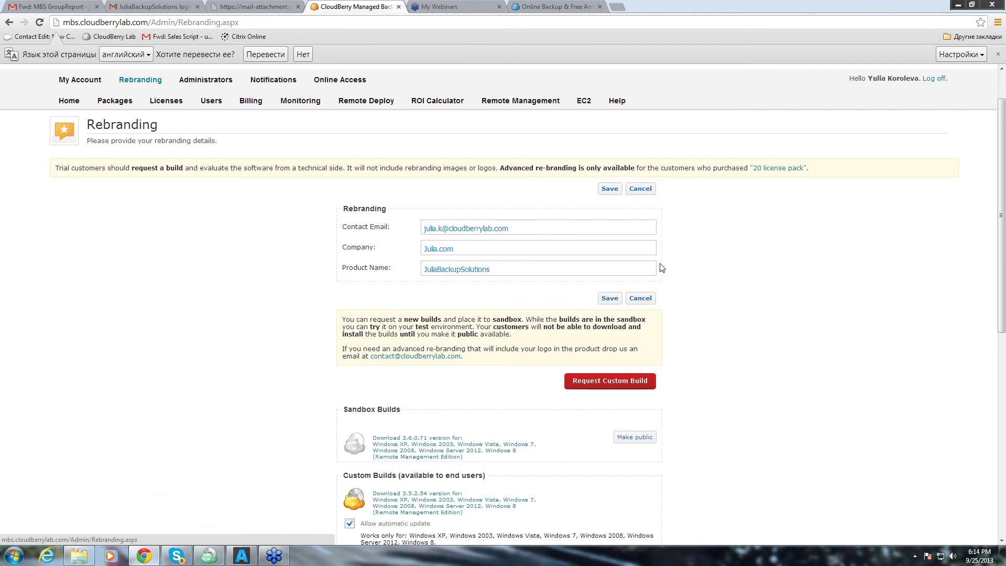
scroll(778, 312, down, 1)
scroll(777, 311, down, 2)
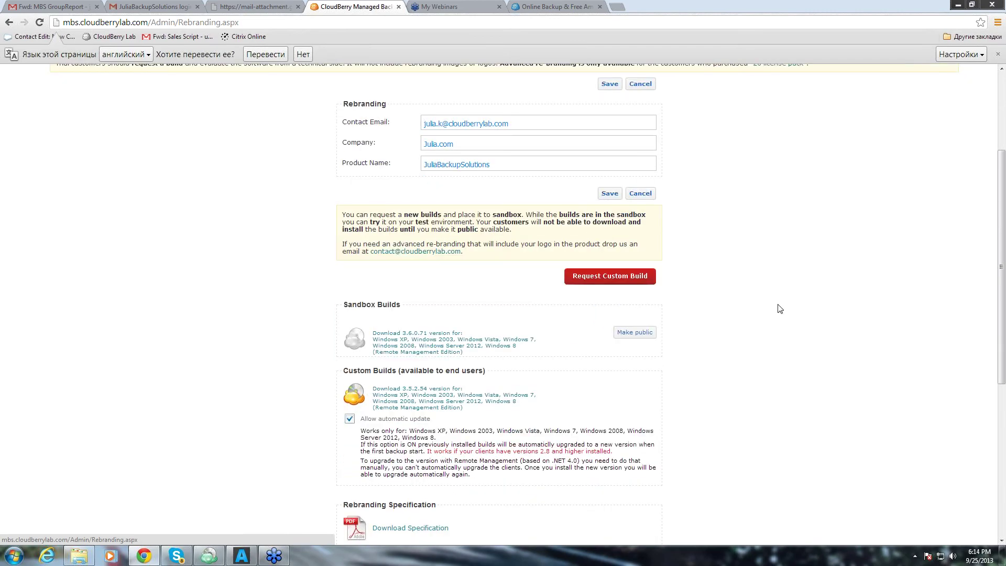
scroll(778, 308, down, 1)
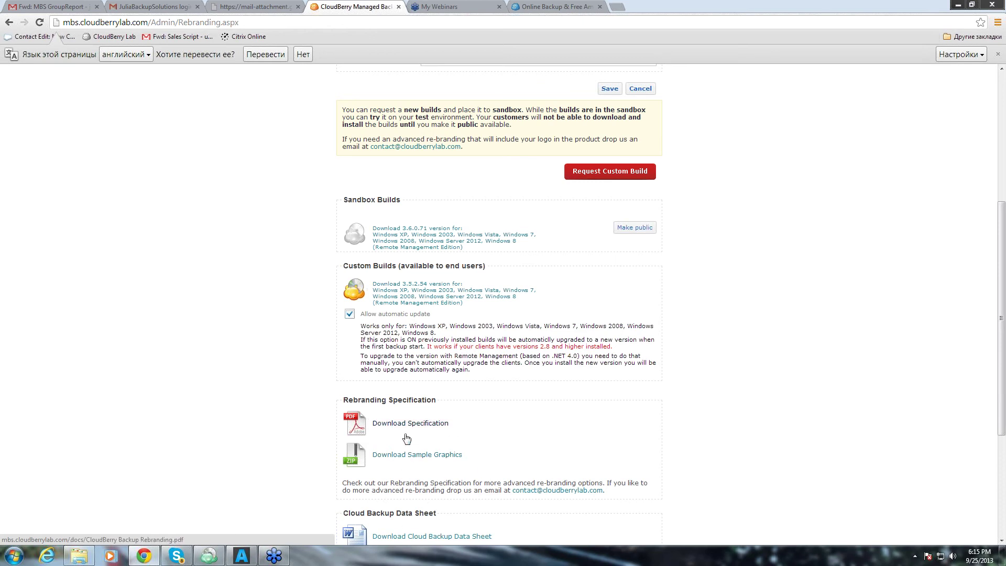
scroll(523, 426, up, 3)
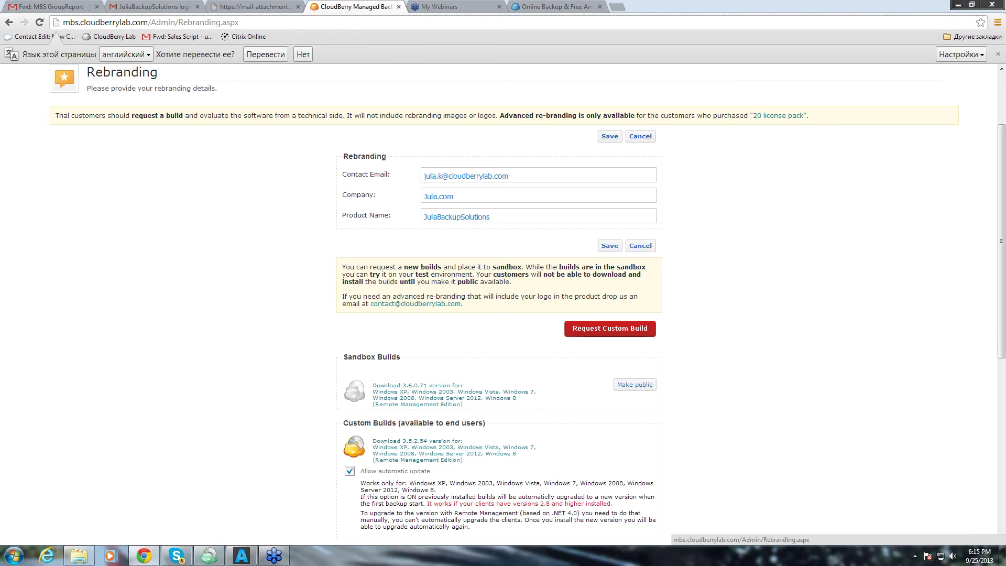
In JuliaBackupSolutions, step through the Backup Files wizard to the plan-naming page, then cancel it.
click(210, 558)
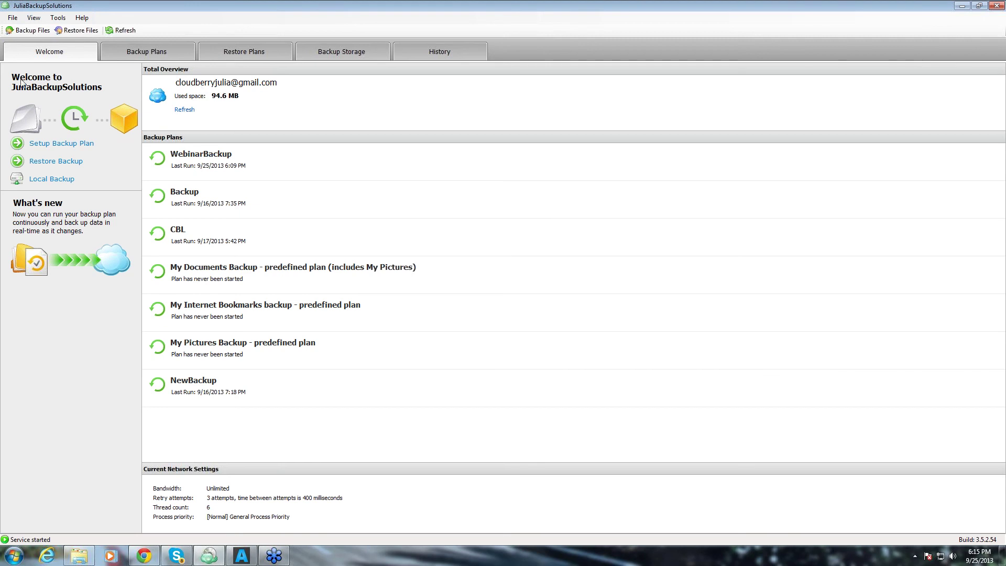
click(29, 30)
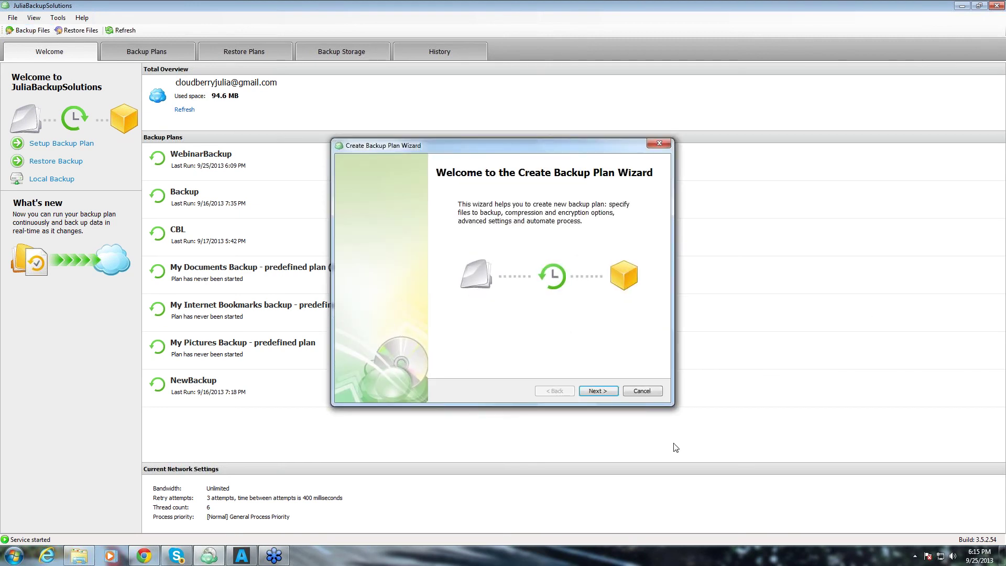
click(608, 389)
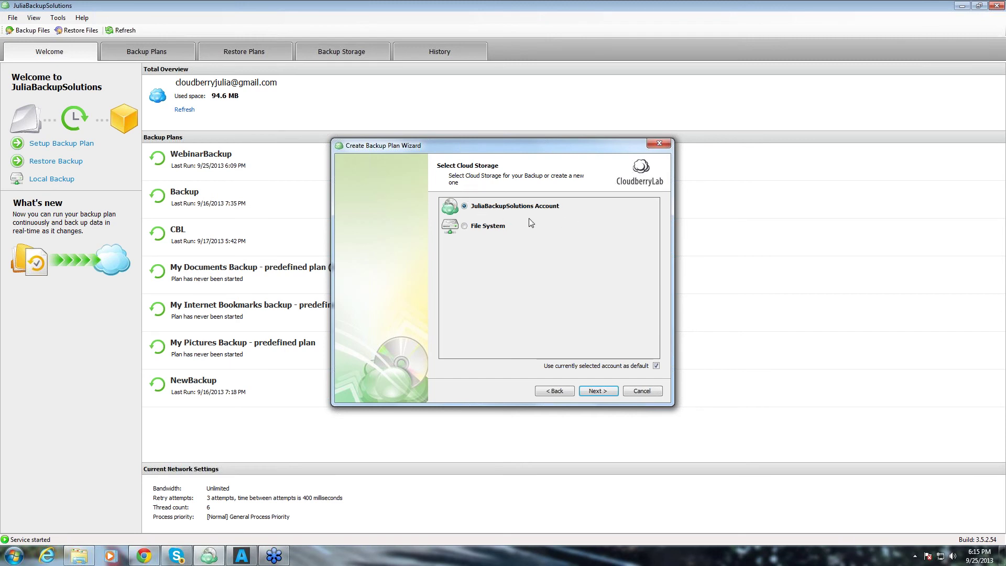
click(613, 394)
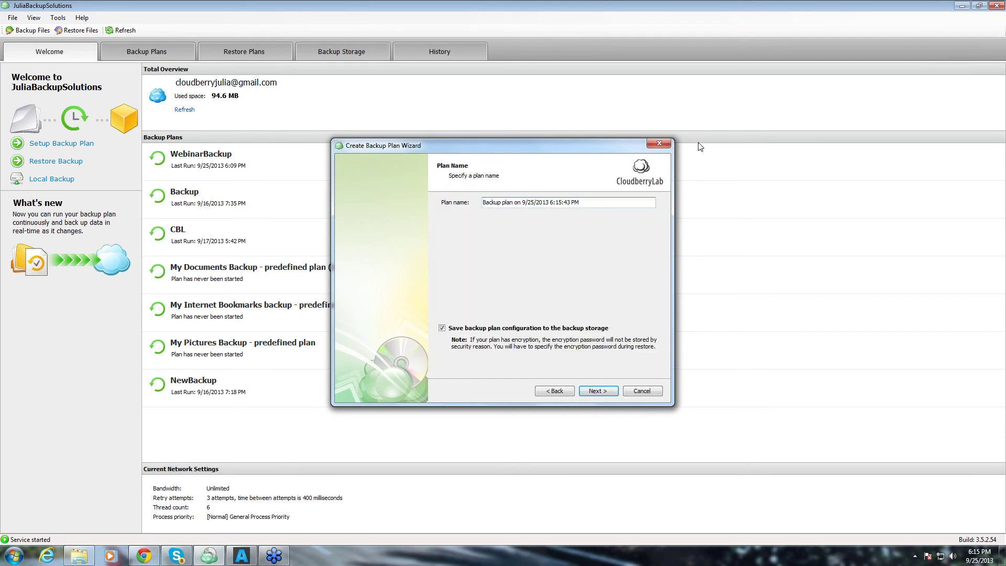
key(Escape)
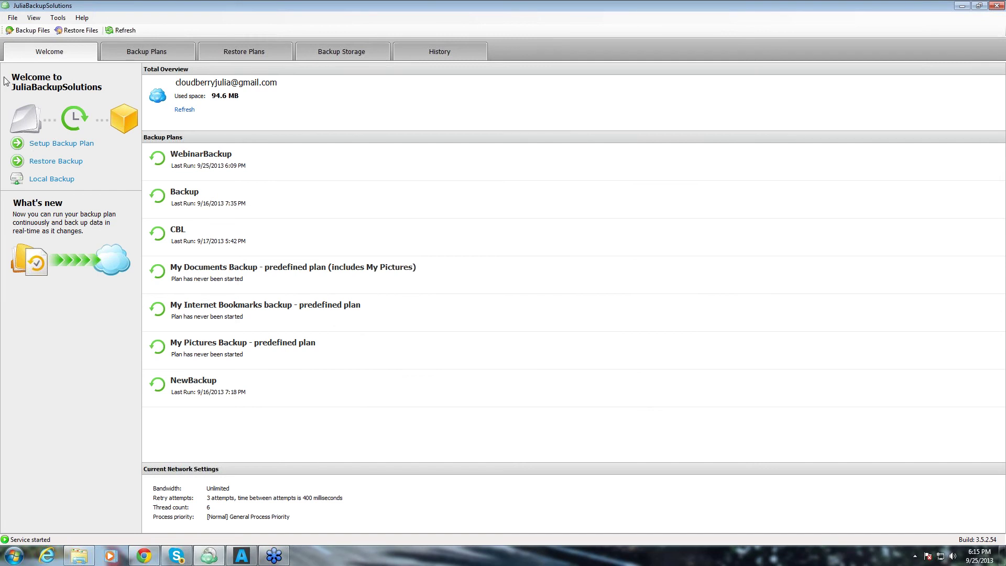
Check the About box showing version 3.5.2.54, then close it.
click(82, 17)
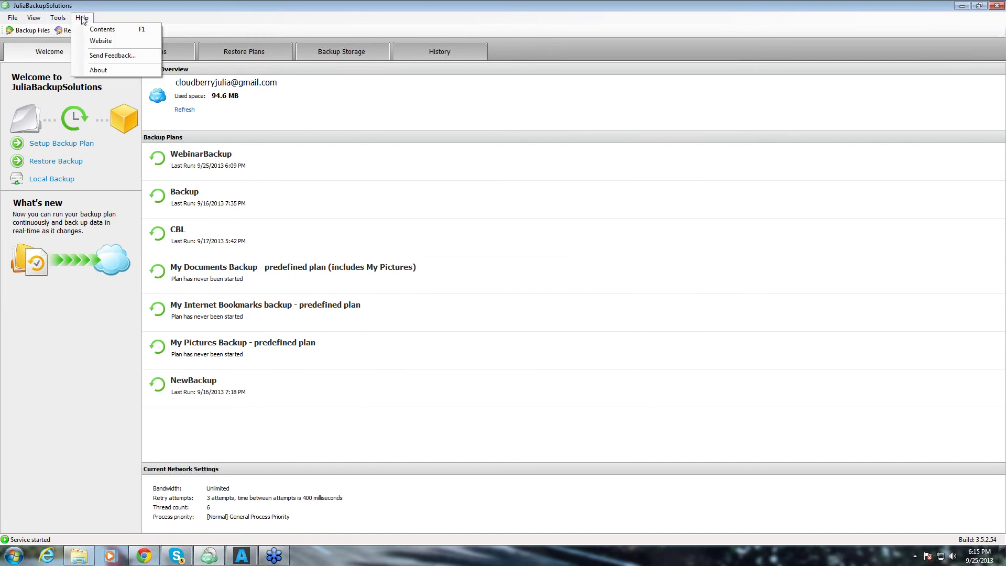
click(201, 145)
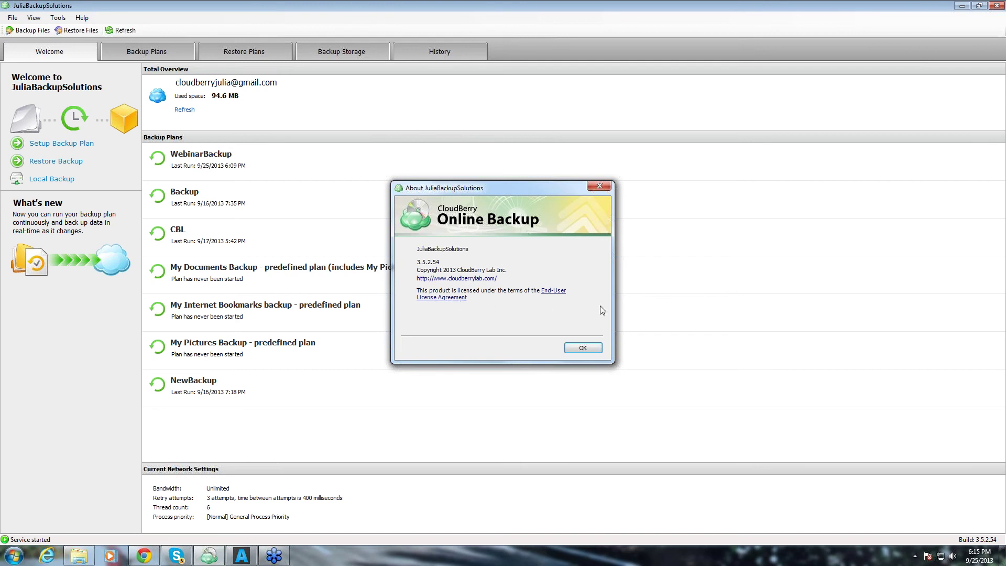
click(584, 347)
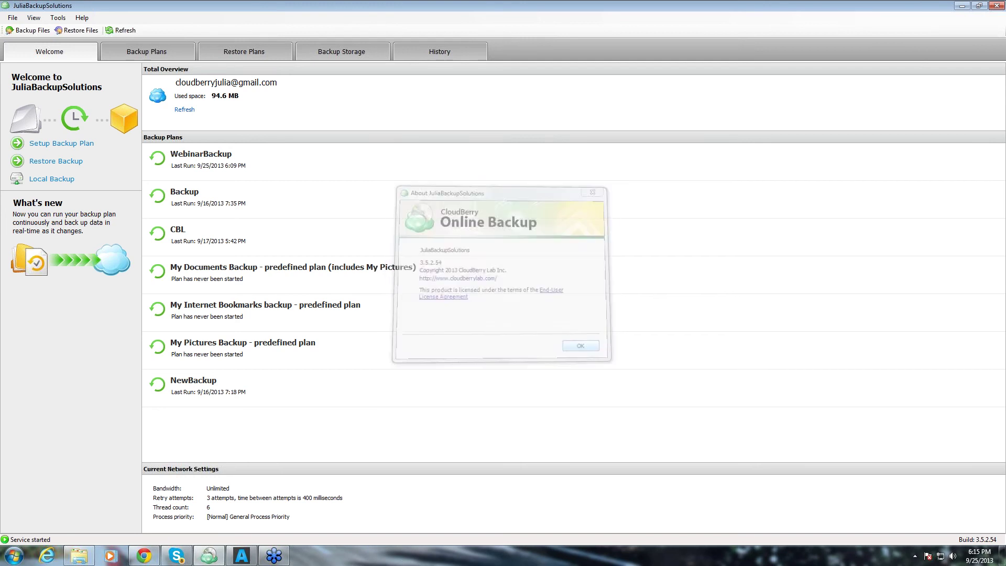
In ACME Cloud Backup, skip the account sign-in and preview the Backup Wizard up to cloud storage.
click(241, 556)
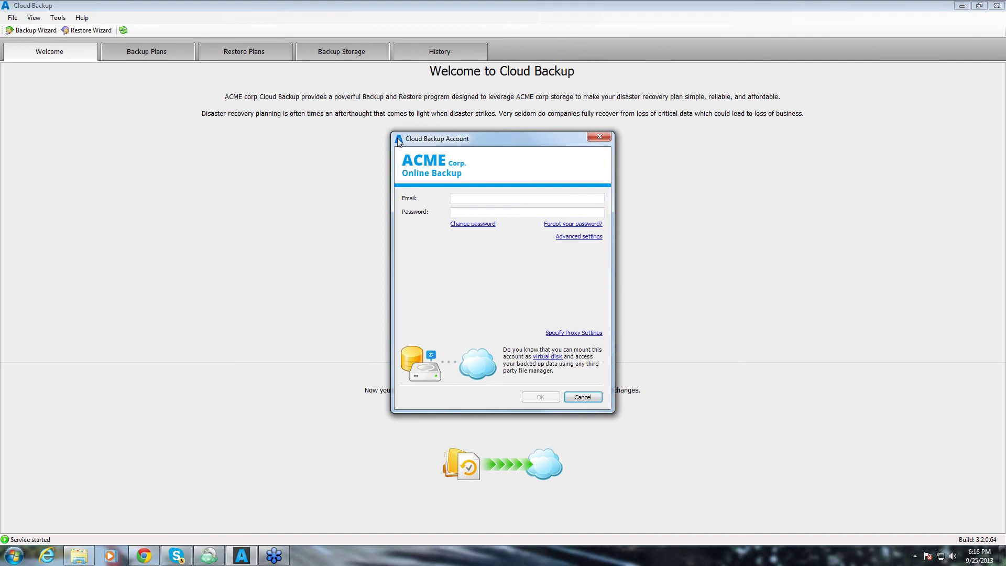
click(597, 137)
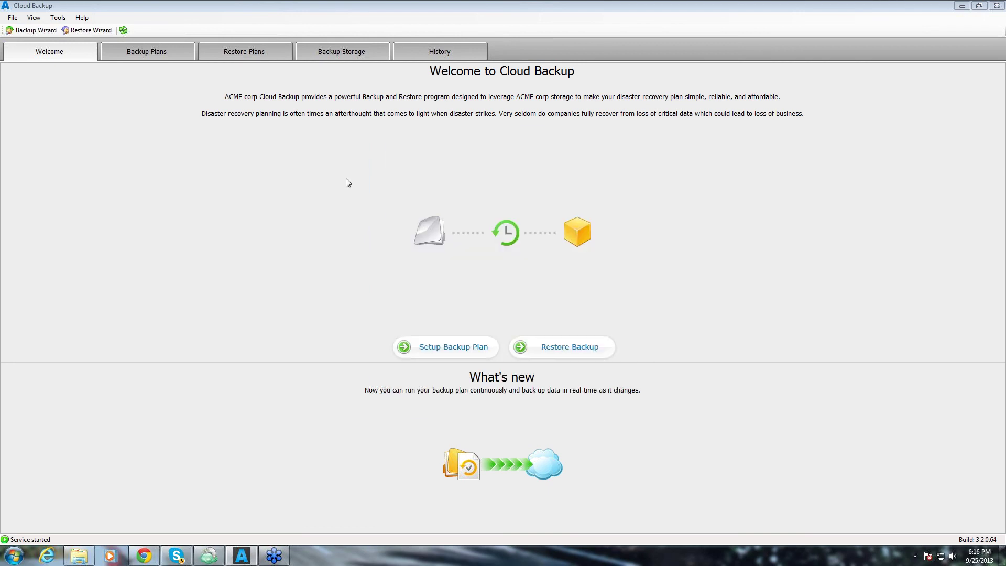
click(21, 31)
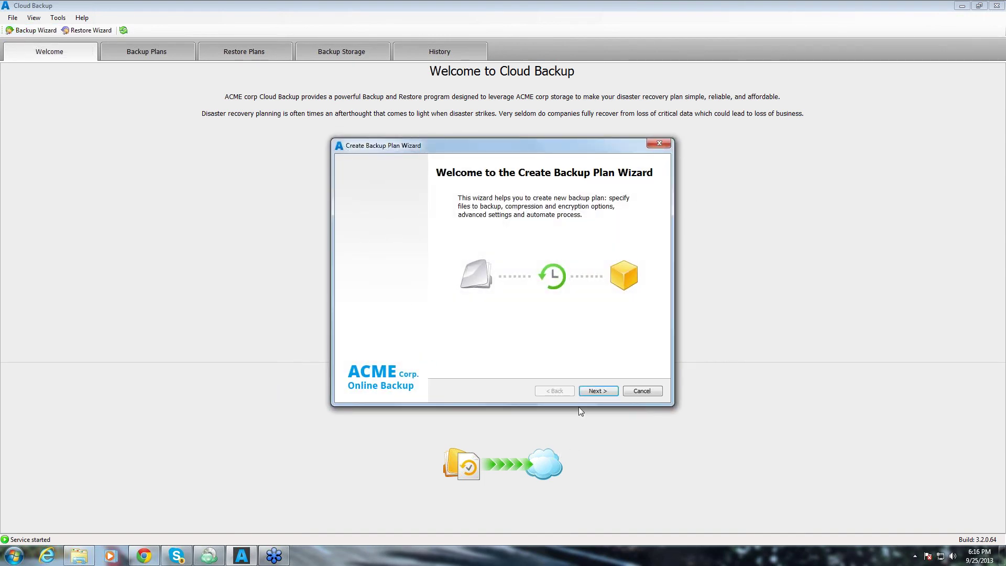
click(603, 390)
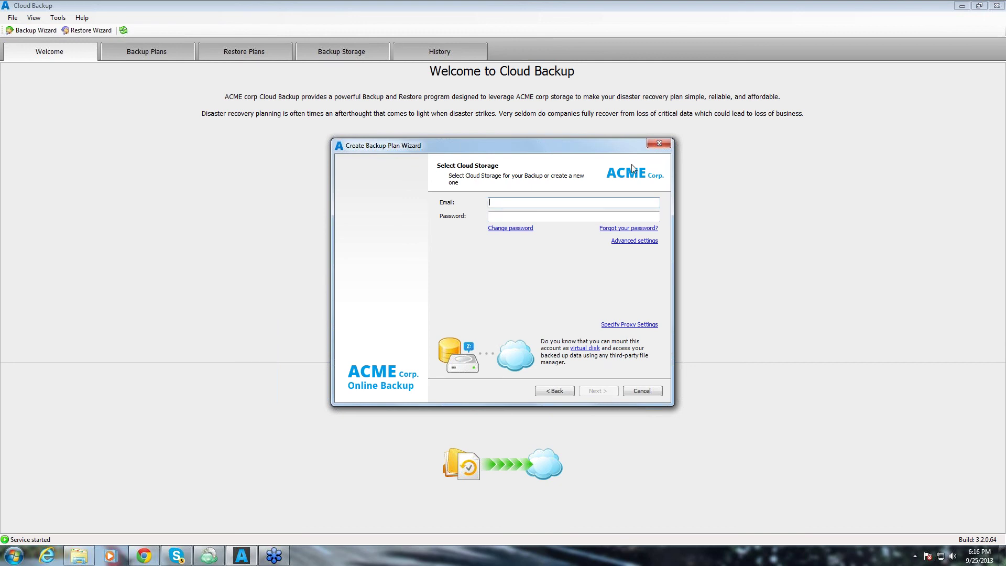
click(658, 144)
Check the ACME Cloud Backup About box showing version 3.2.0.64, then close it.
click(82, 19)
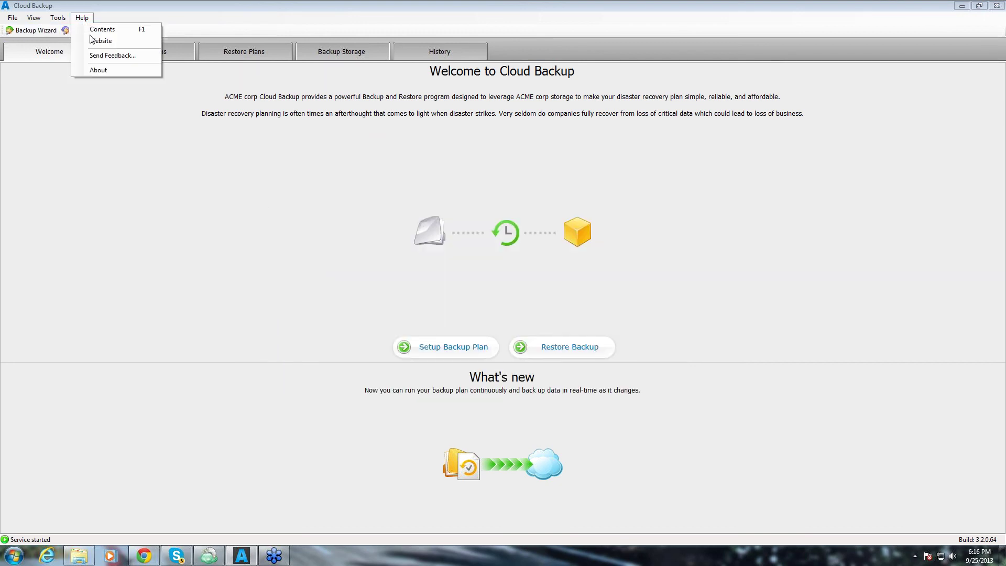
click(96, 70)
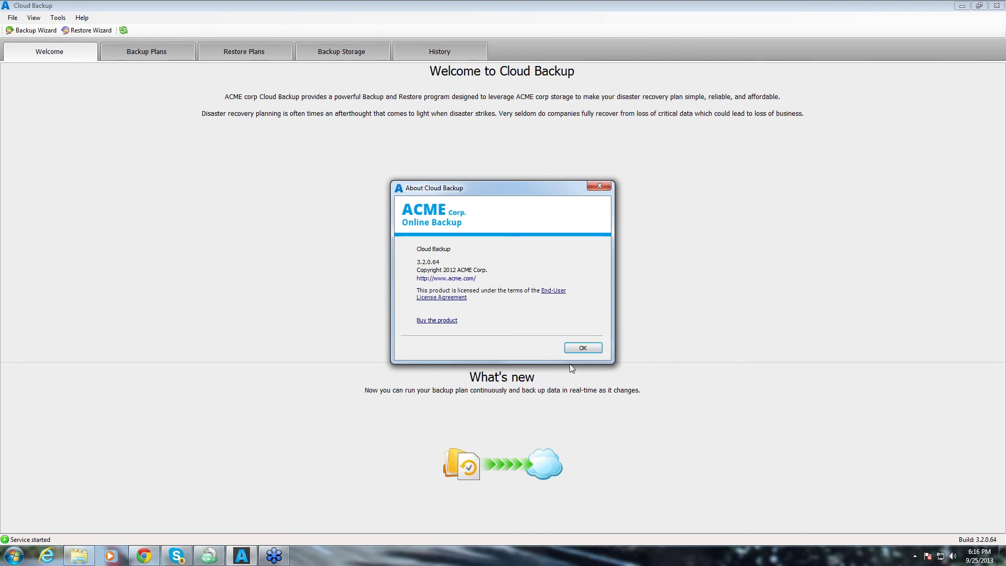
click(581, 348)
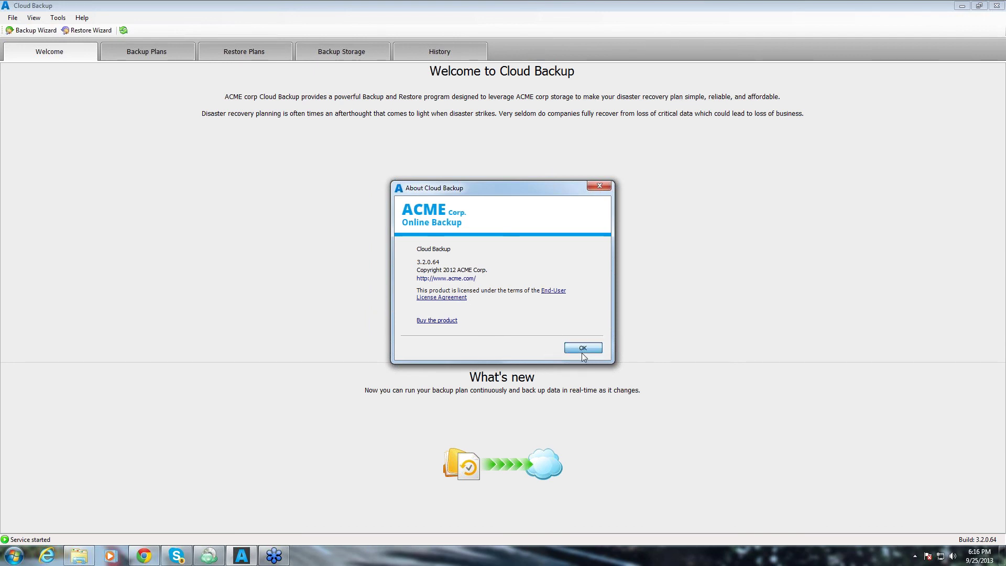
Close ACME Cloud Backup, minimize the agent, and go to the console's Licenses page.
click(997, 5)
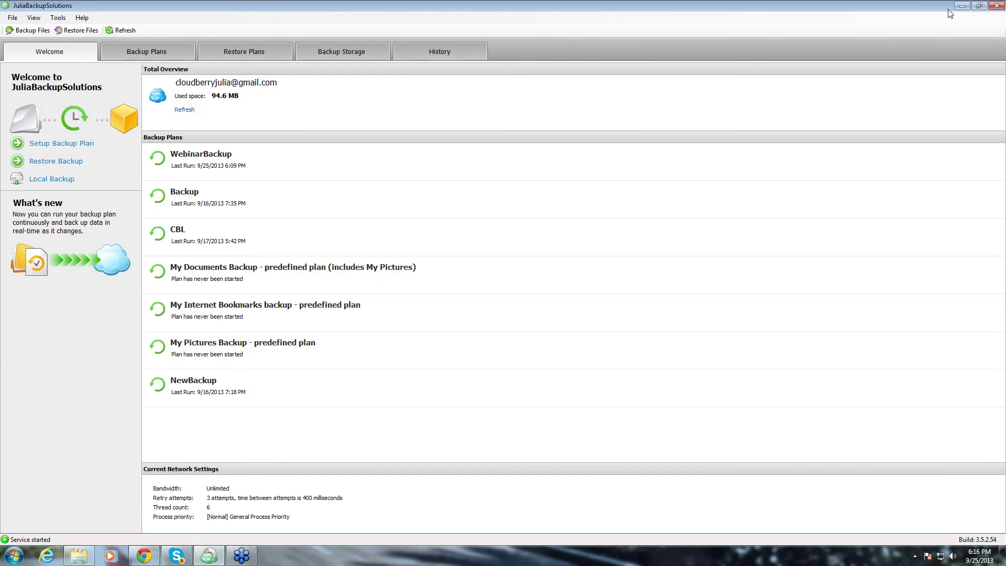
click(961, 6)
scroll(245, 262, up, 2)
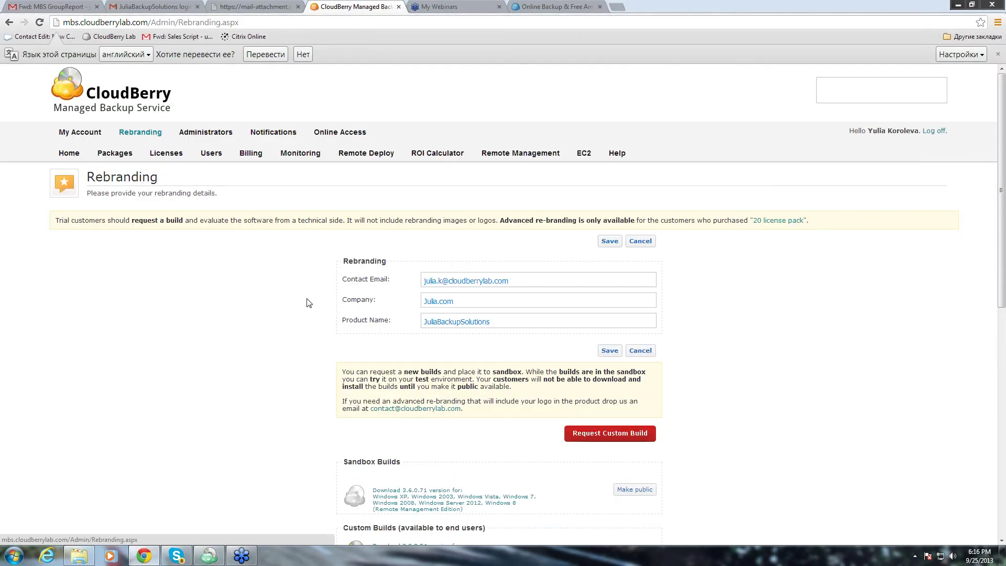
click(178, 159)
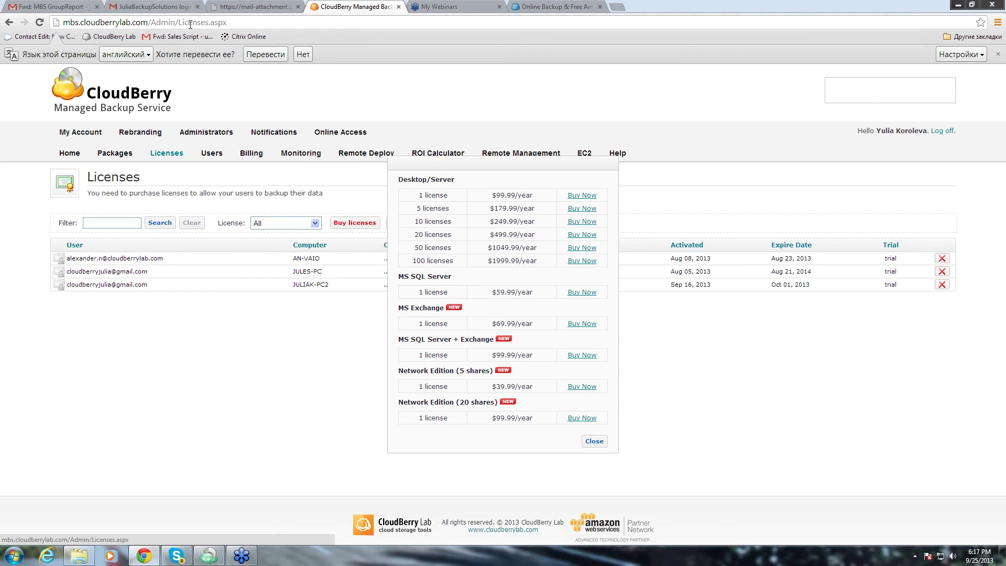
click(244, 11)
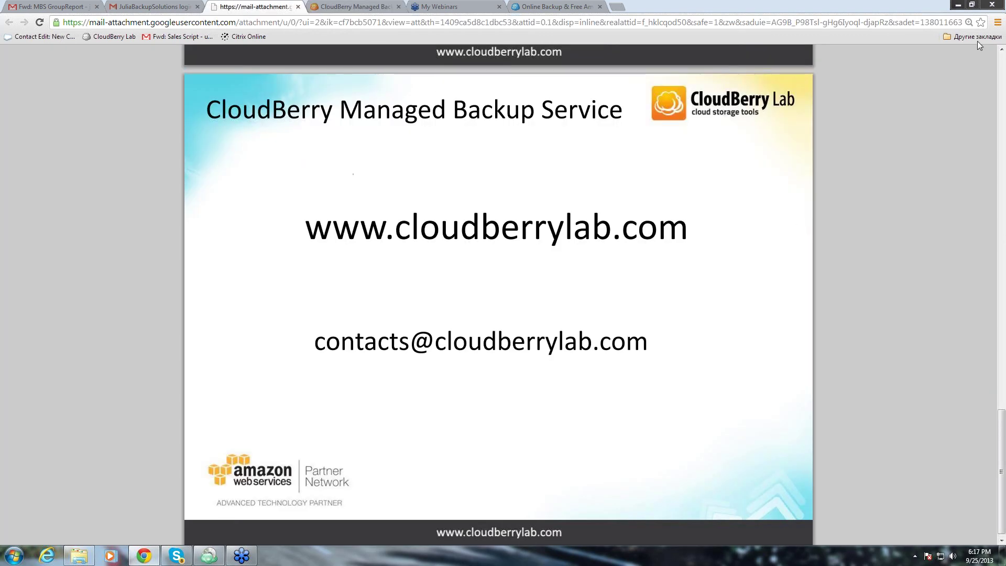